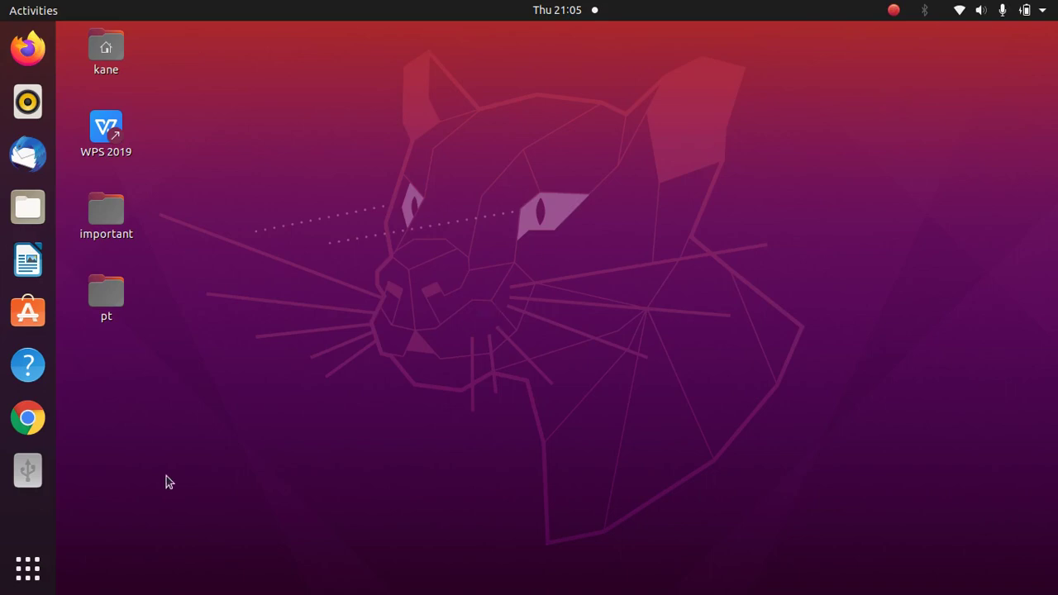
Step: Launch the Backups app from the application search
click(27, 588)
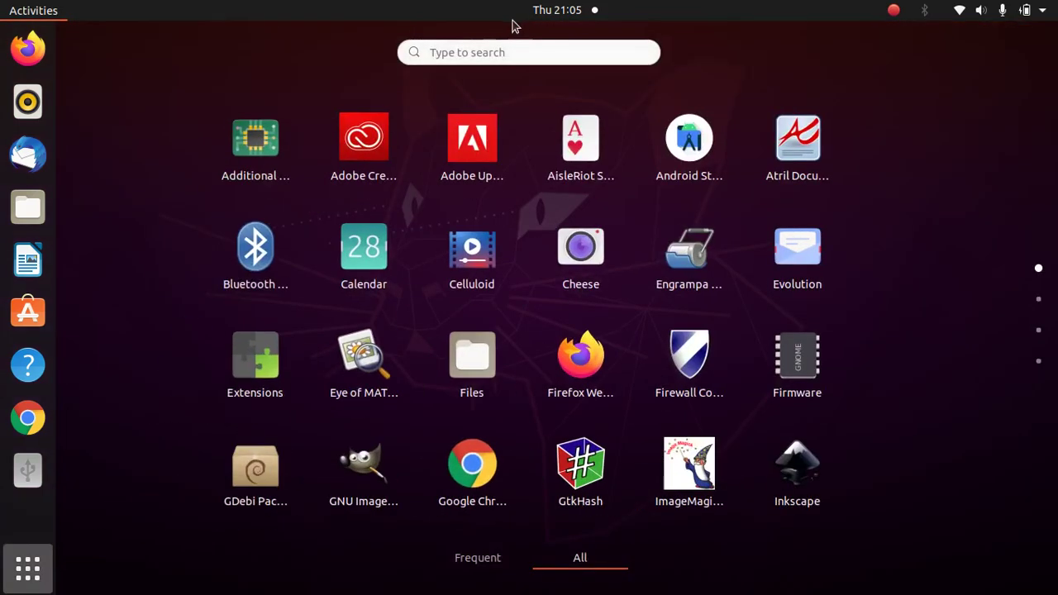
text(black)
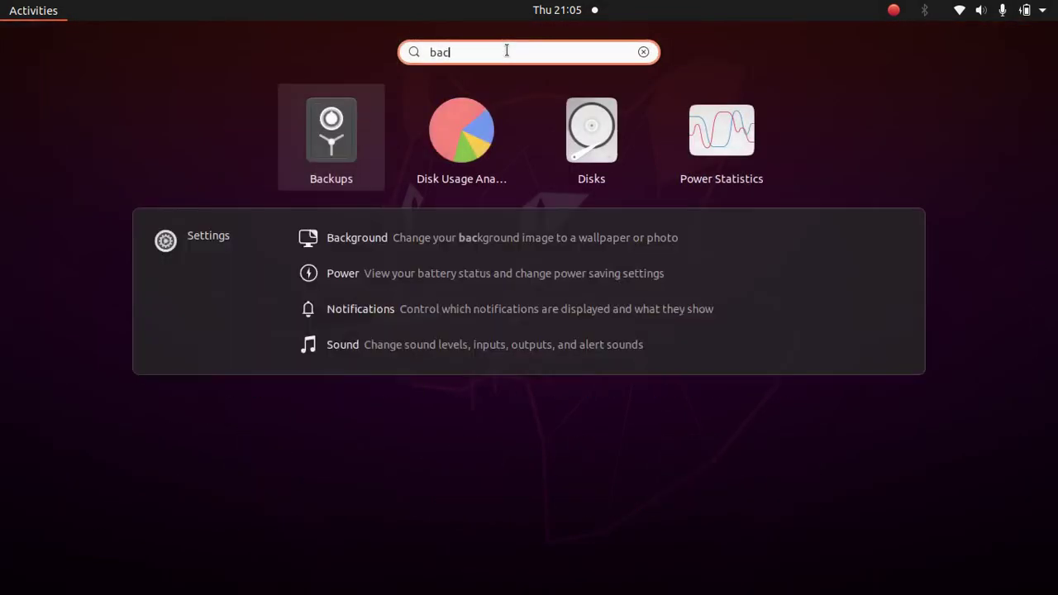
click(467, 123)
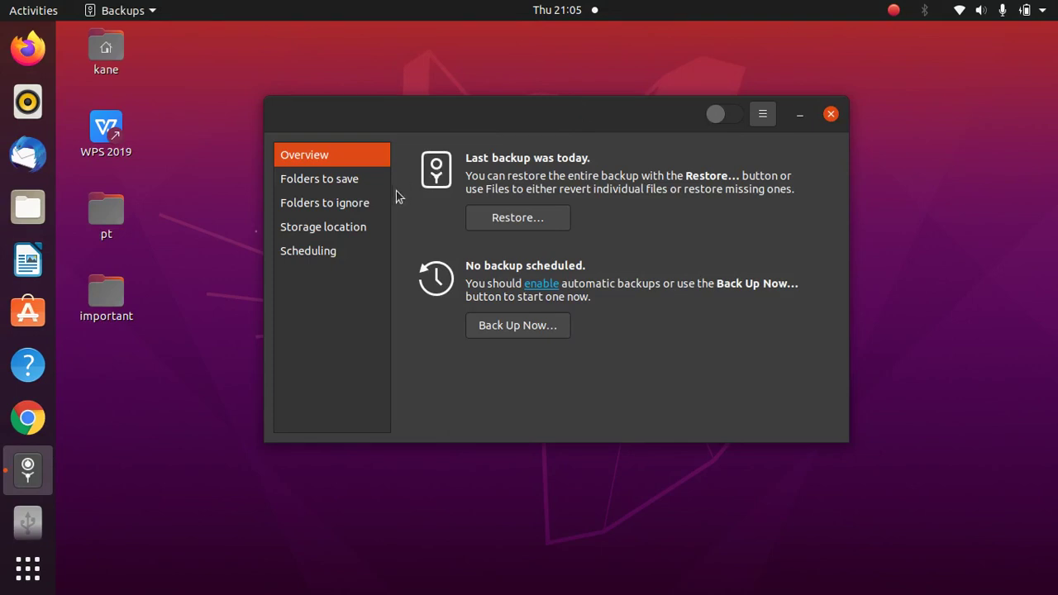
Step: On the Scheduling page, enable automatic backup and set the interval to Week
click(341, 258)
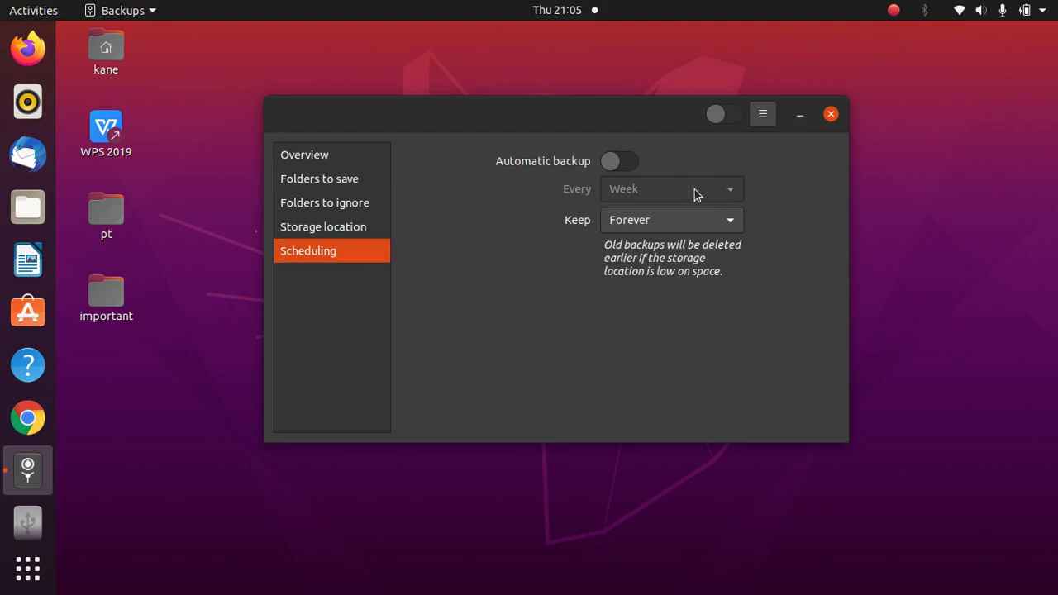
click(728, 121)
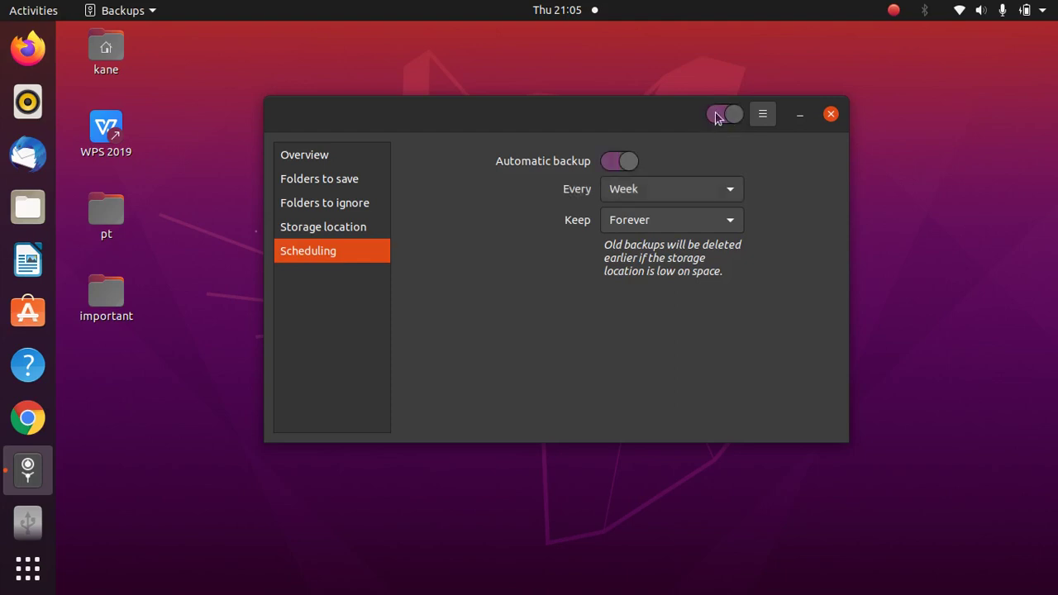
click(661, 190)
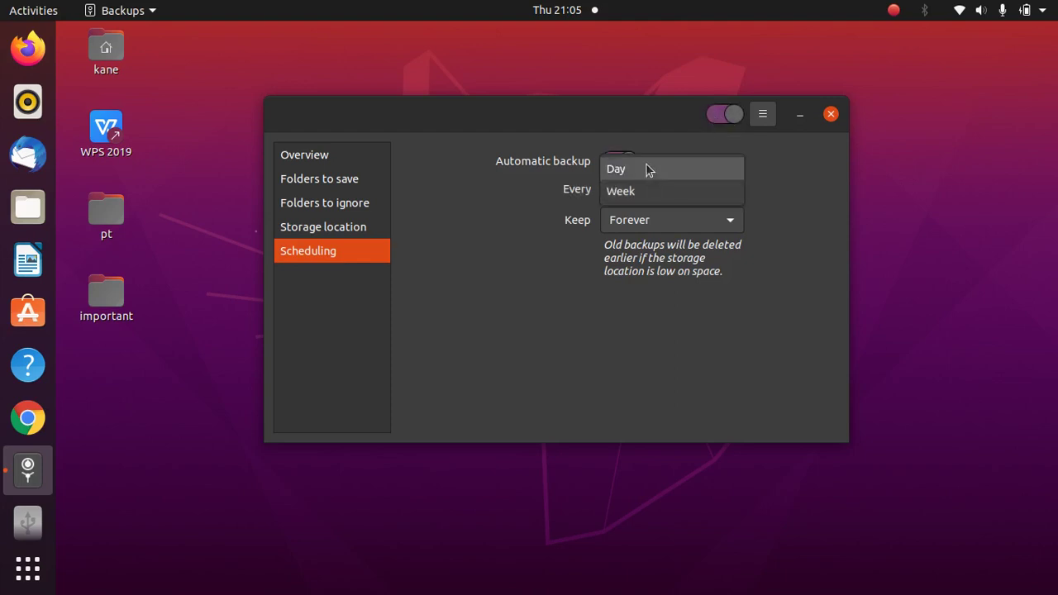
click(646, 168)
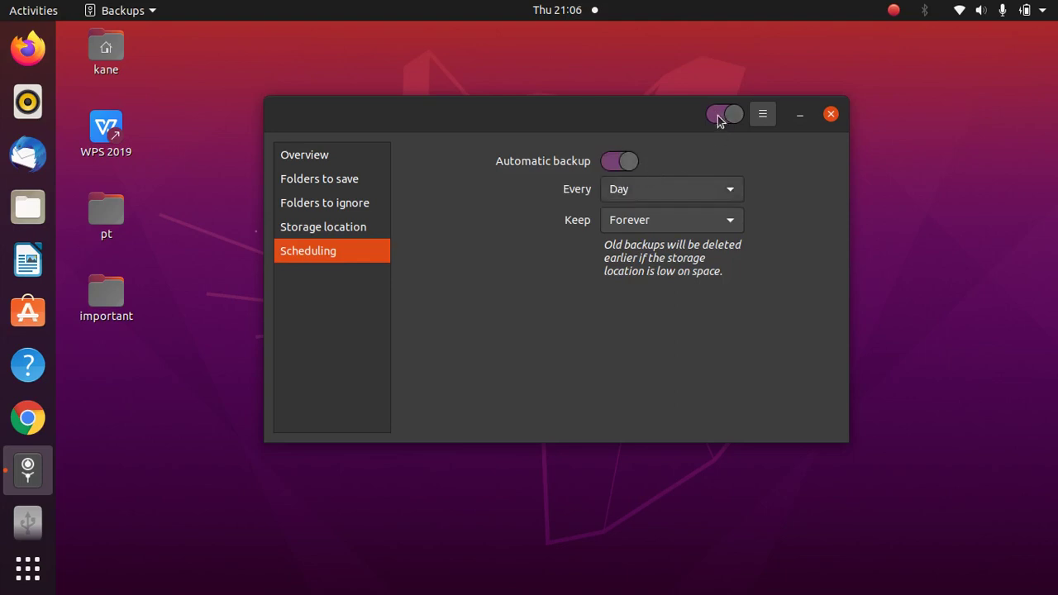
click(668, 189)
click(668, 212)
Step: Keep old backups Forever, then switch automatic backup back off
click(668, 219)
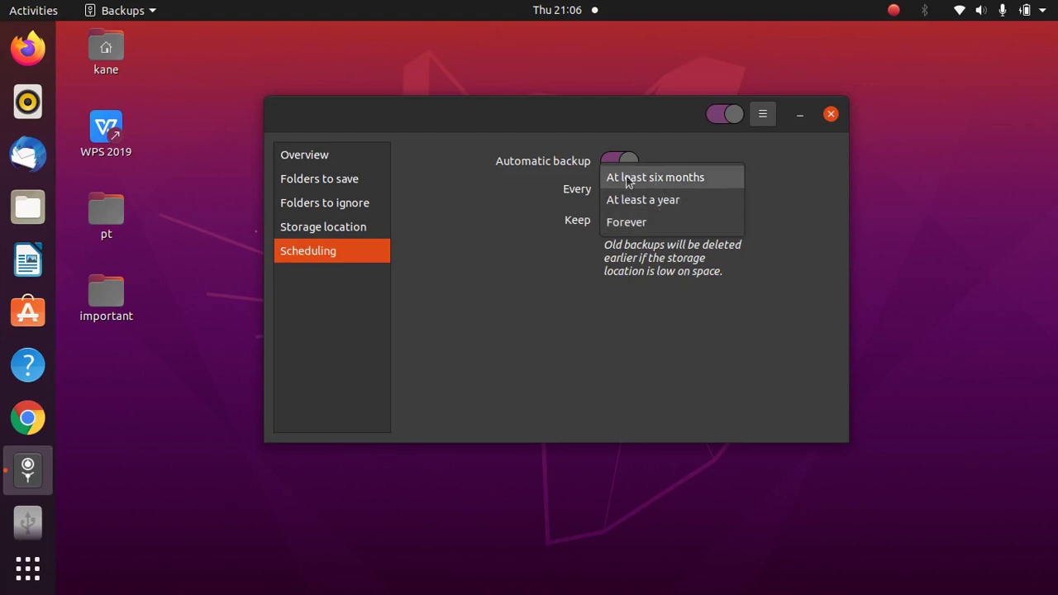
click(629, 223)
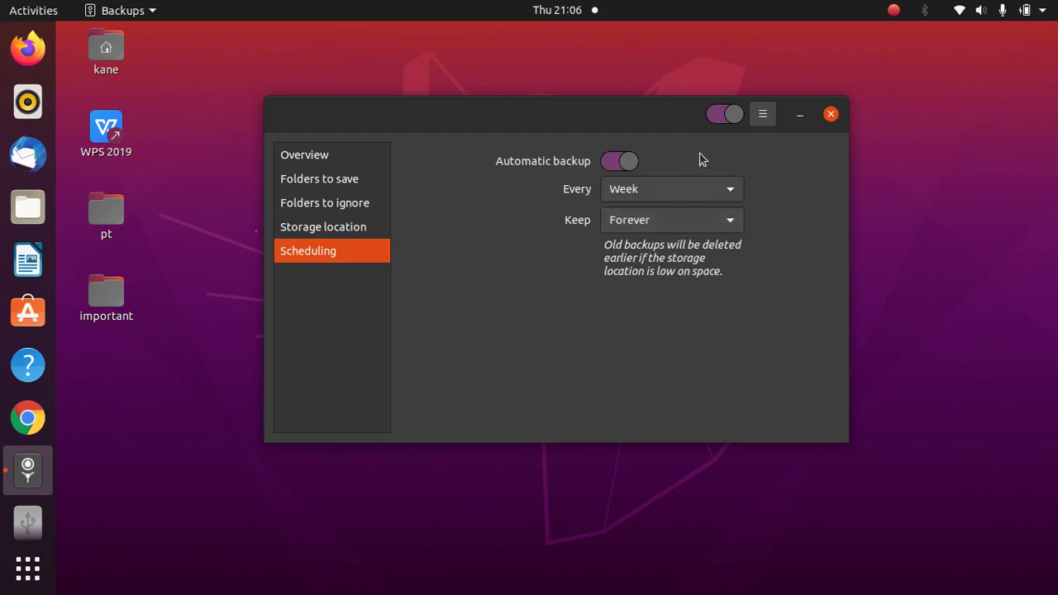
click(718, 115)
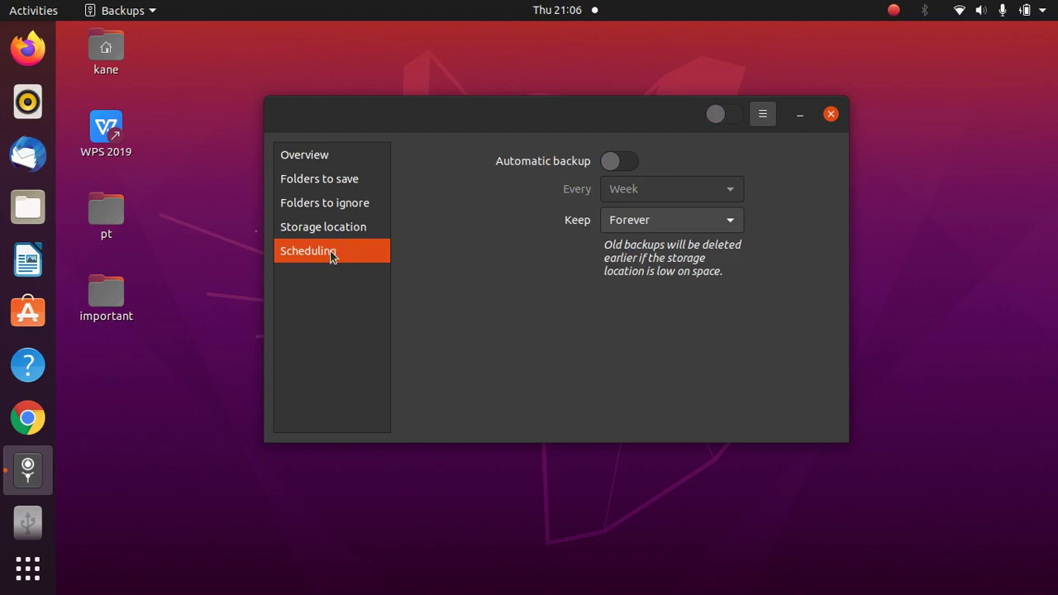
Step: Check Folders to ignore and Folders to save, confirming ~/Desktop/pt is listed
click(319, 209)
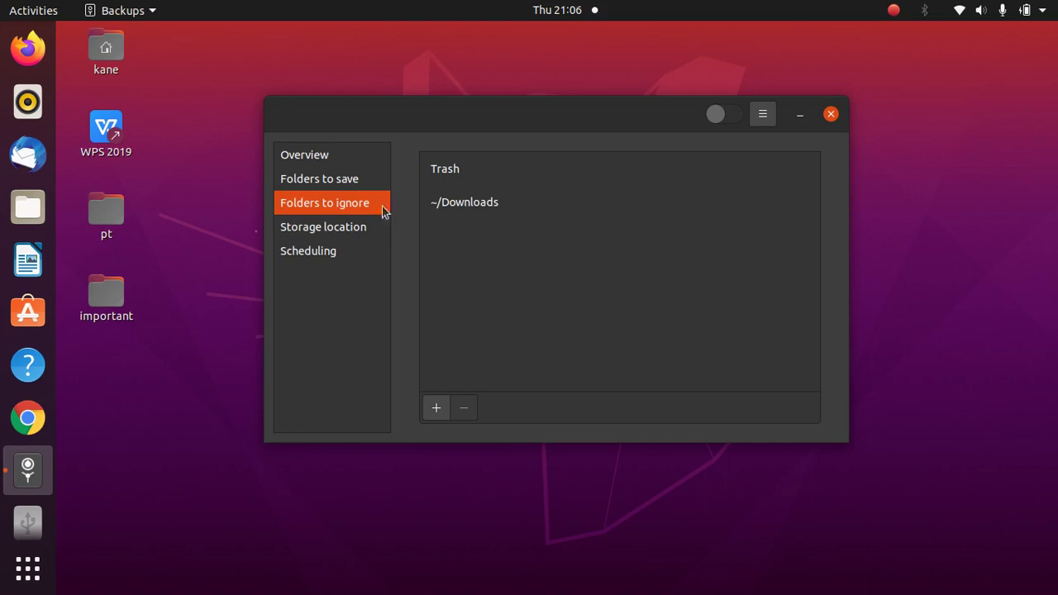
click(350, 183)
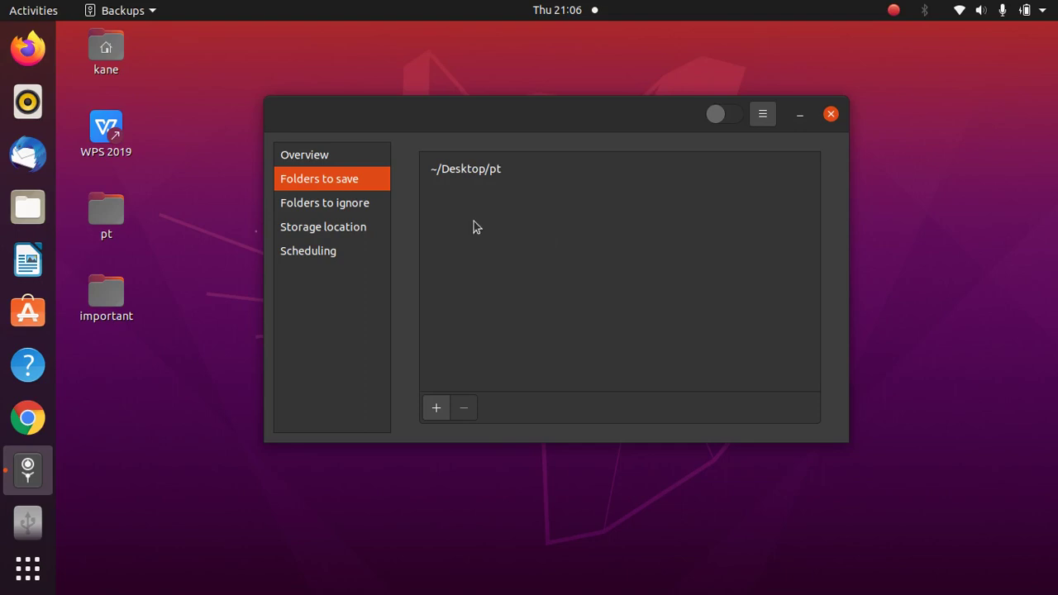
click(342, 162)
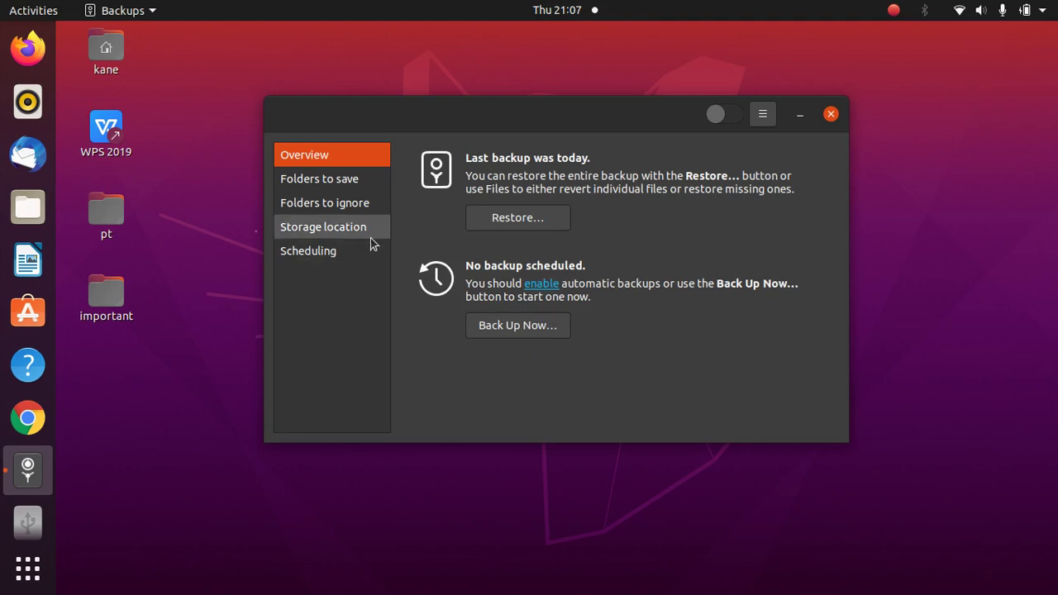
Step: Change the backup storage location from the pendrive to Local Folder
click(369, 237)
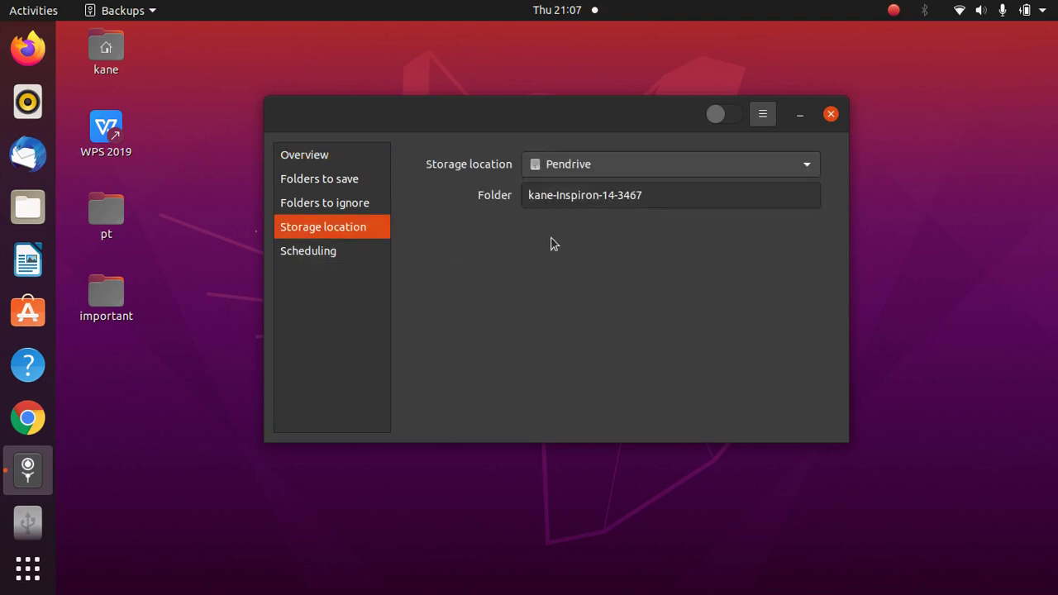
click(581, 172)
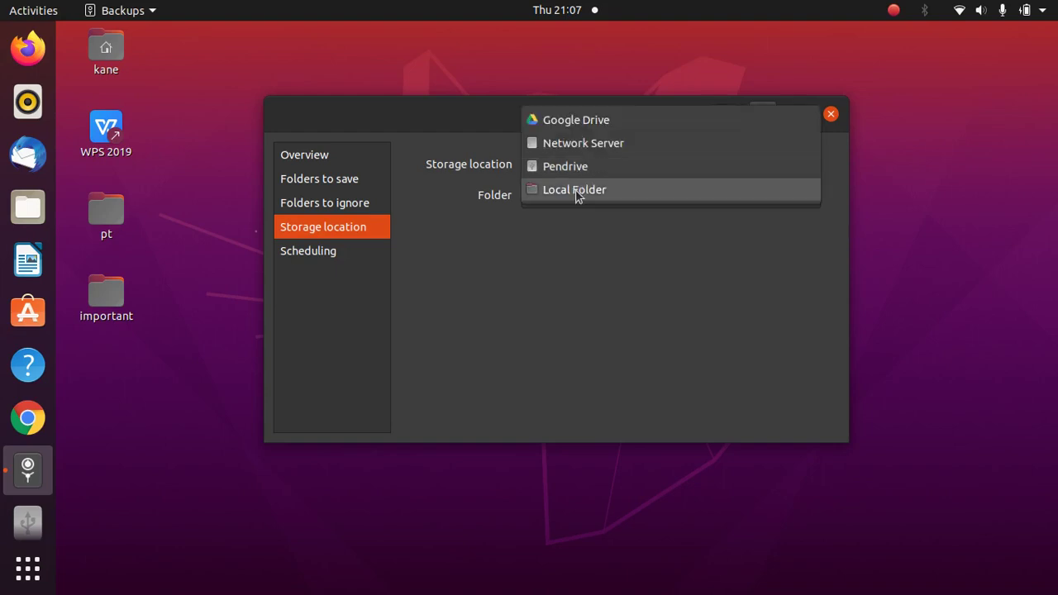
click(577, 191)
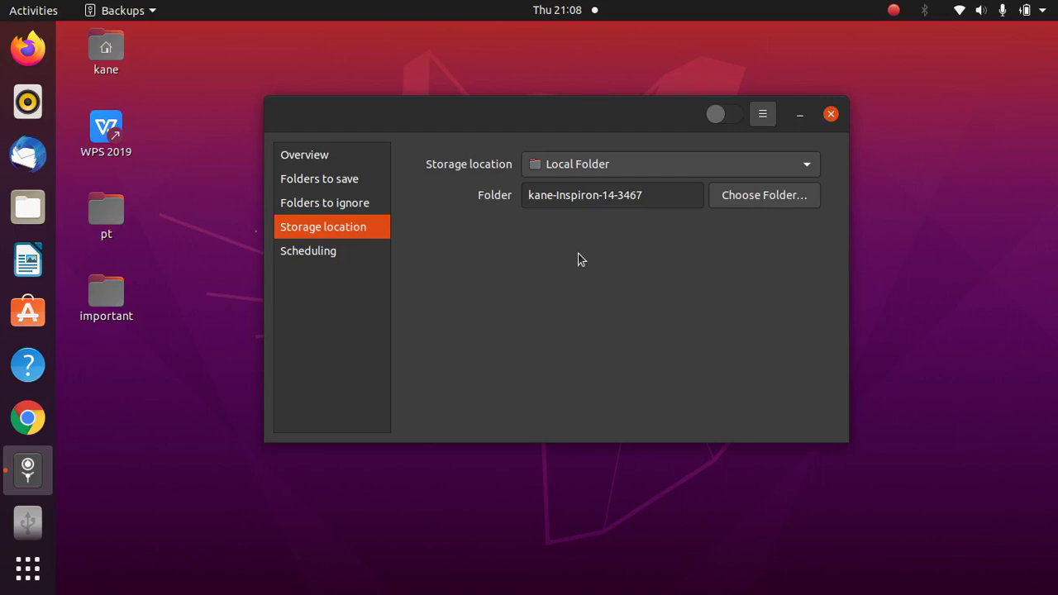
click(344, 164)
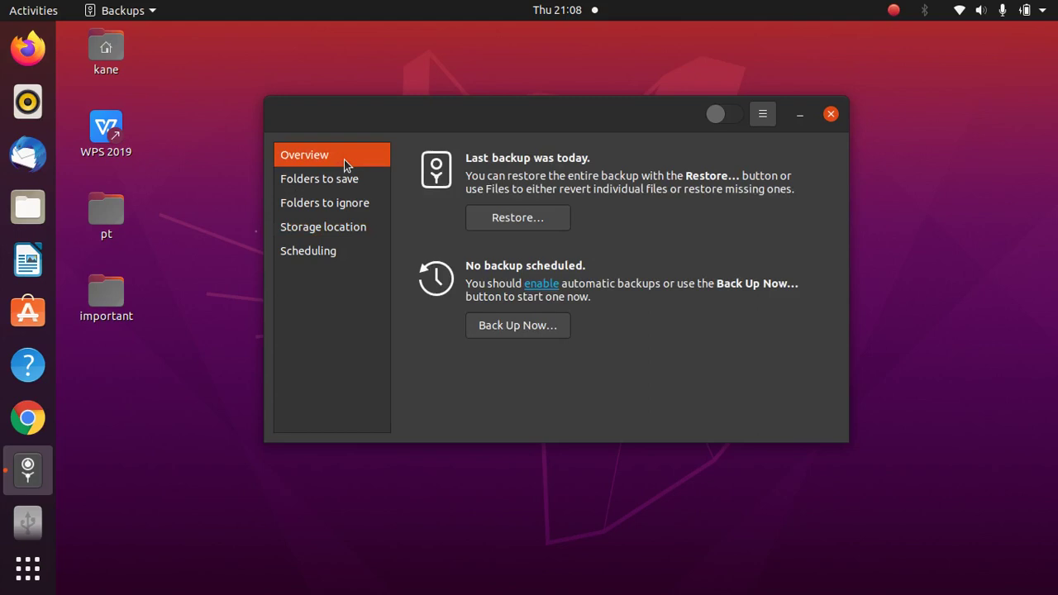
Step: Start Back Up Now with password protection, entering and confirming the encryption password
click(534, 330)
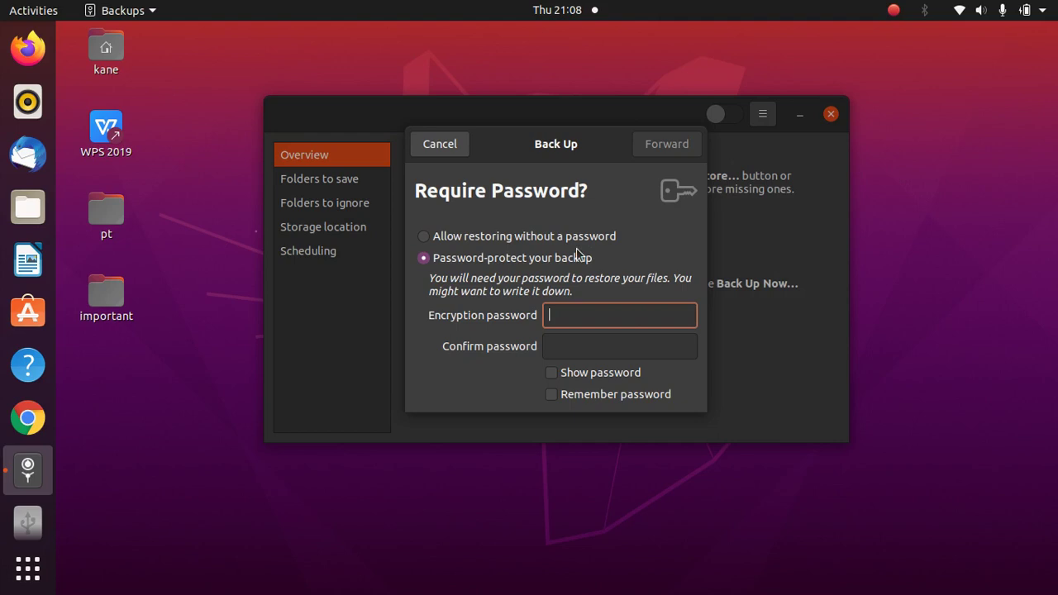
click(650, 356)
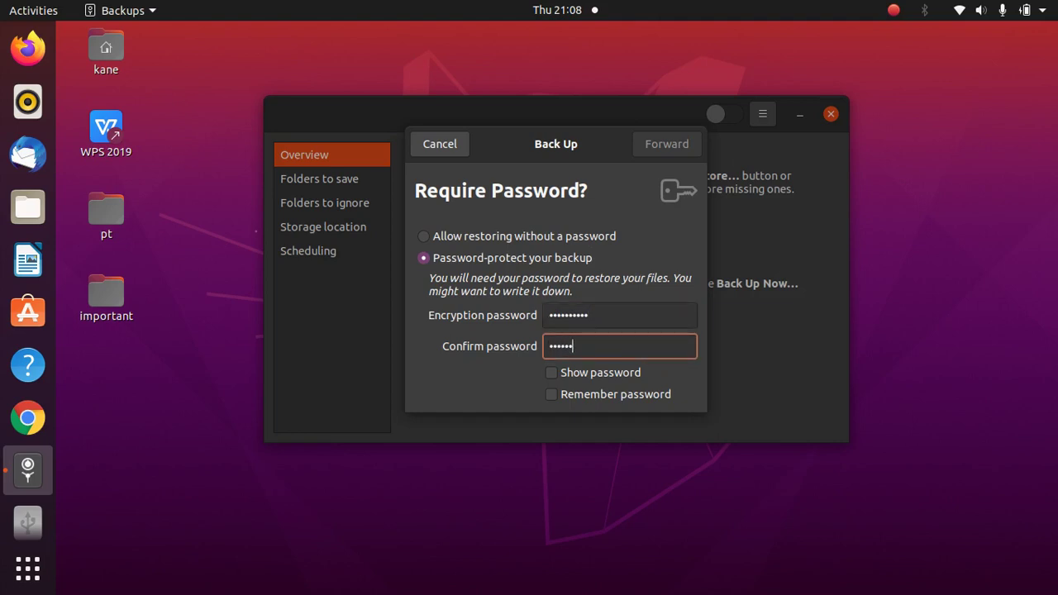
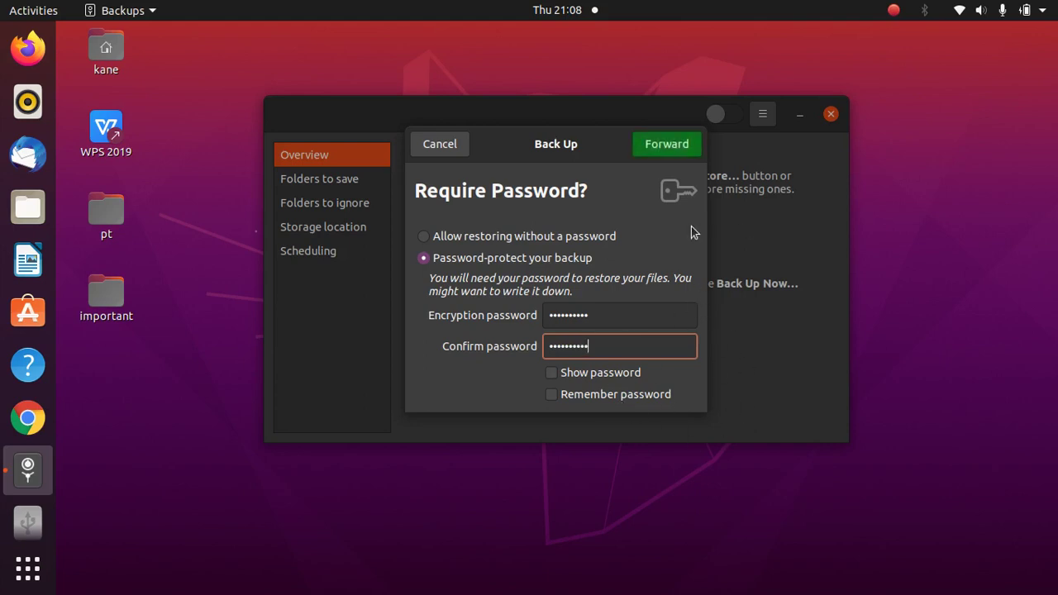
click(676, 154)
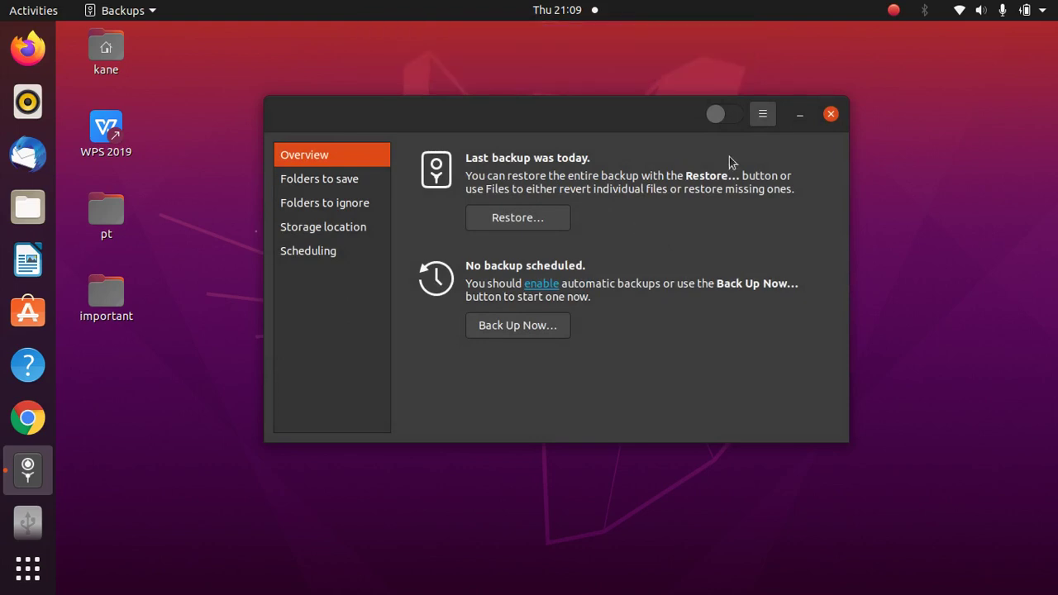
Step: Minimize Backups, open a Terminal in the Desktop folder, and run ls
click(807, 122)
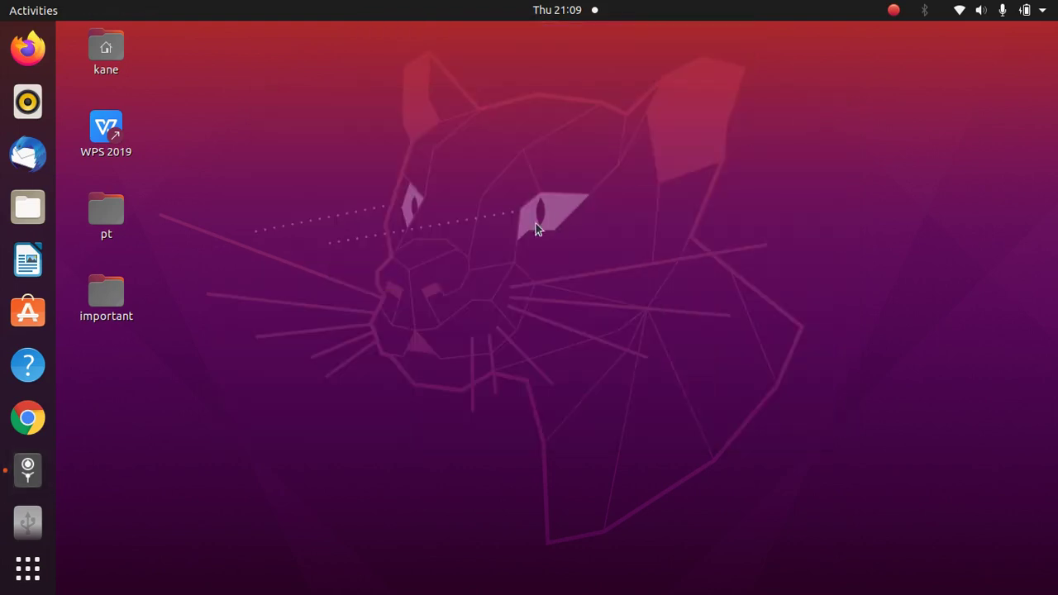
right_click(411, 296)
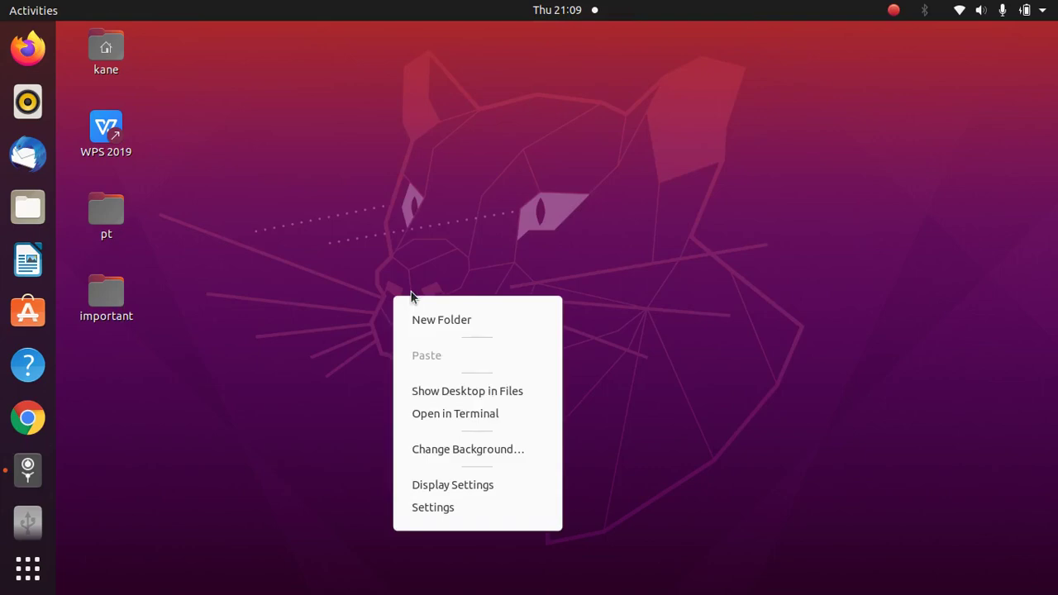
click(440, 413)
text(ls)
key(Return)
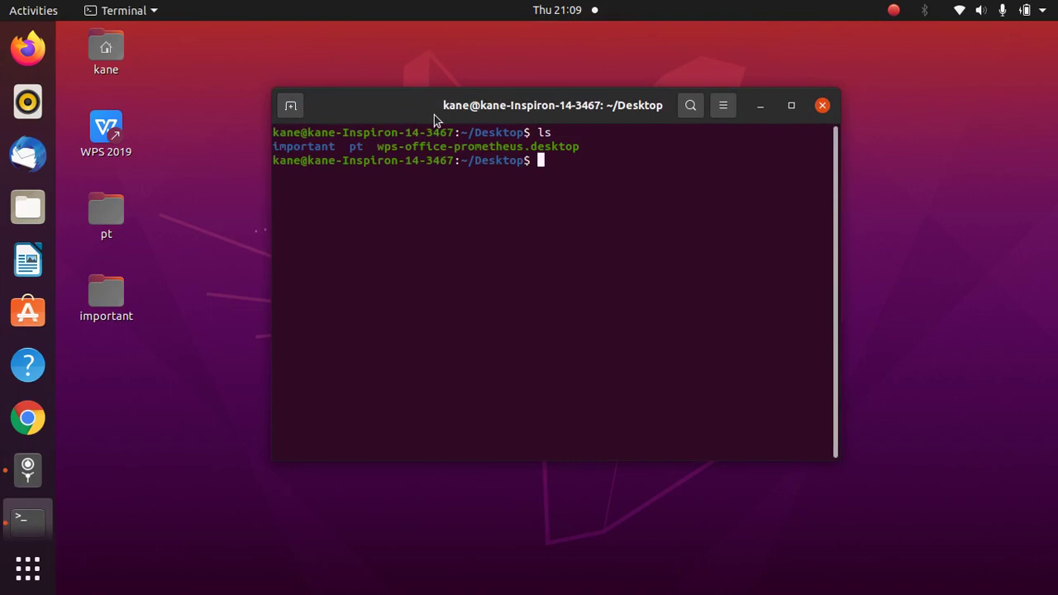
Step: Try rm pt, then edit the recalled command to rm -rf pt
text(rm pt)
key(Return)
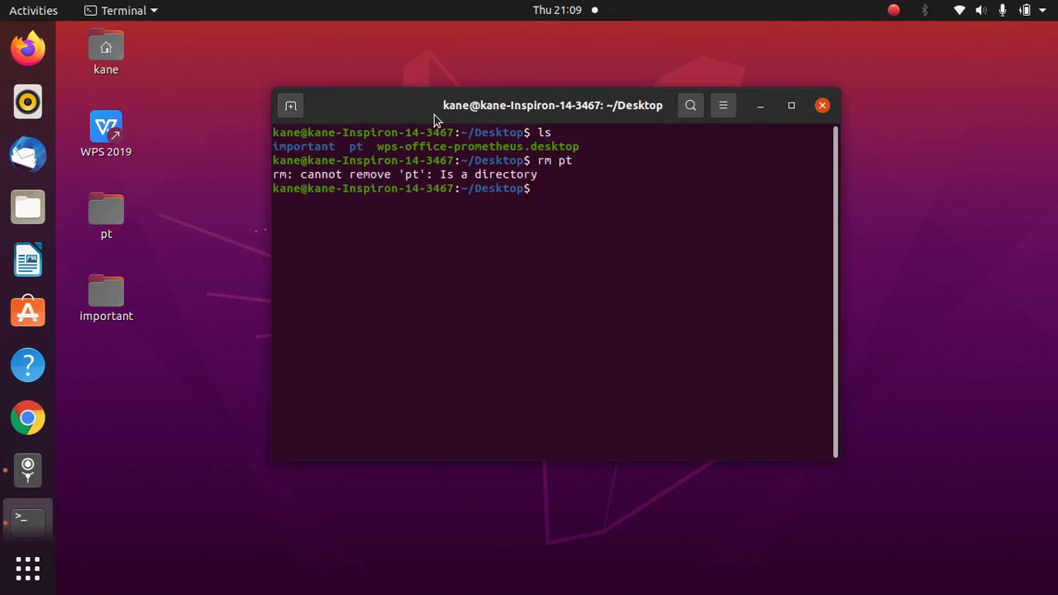
key(Up)
key(Left)
key(Left)
key(Left)
text(-rf)
key(Left)
key(Left)
key(Left)
key(Left)
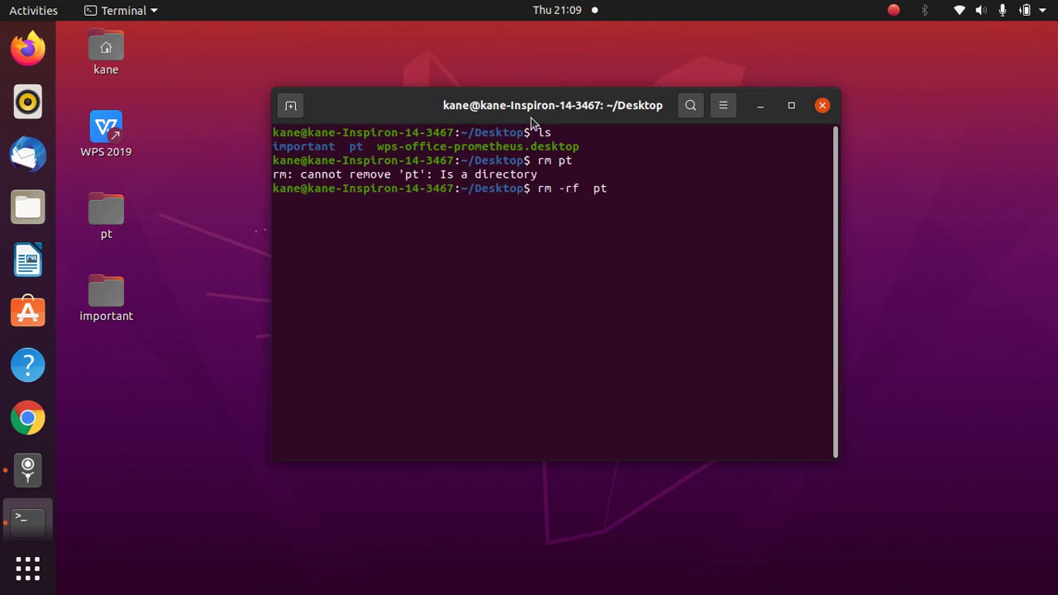
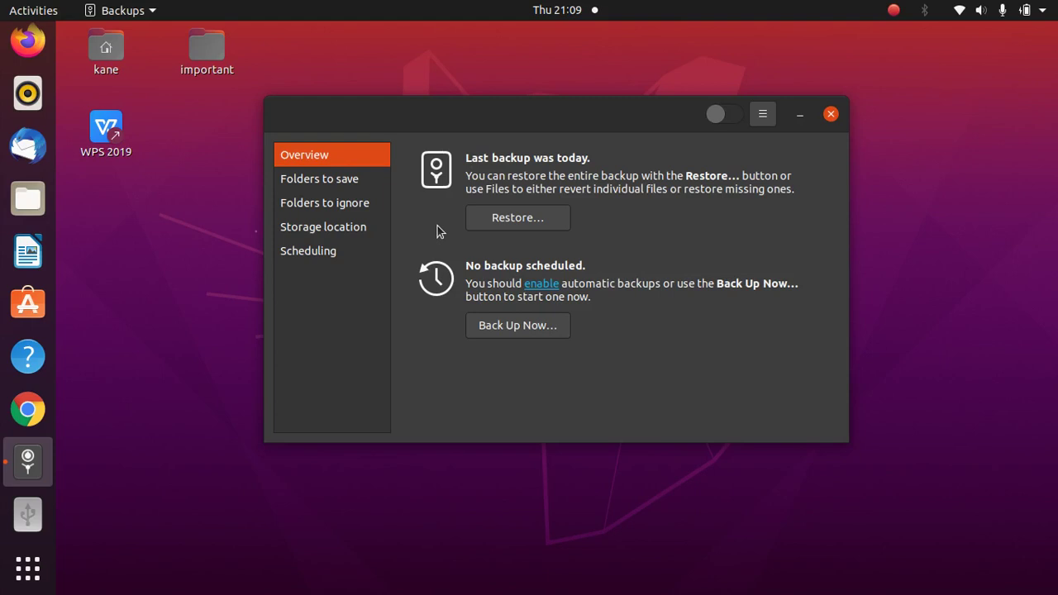
Step: Start restoring the 09/30/2021 Local Folder backup to the original file locations
click(500, 219)
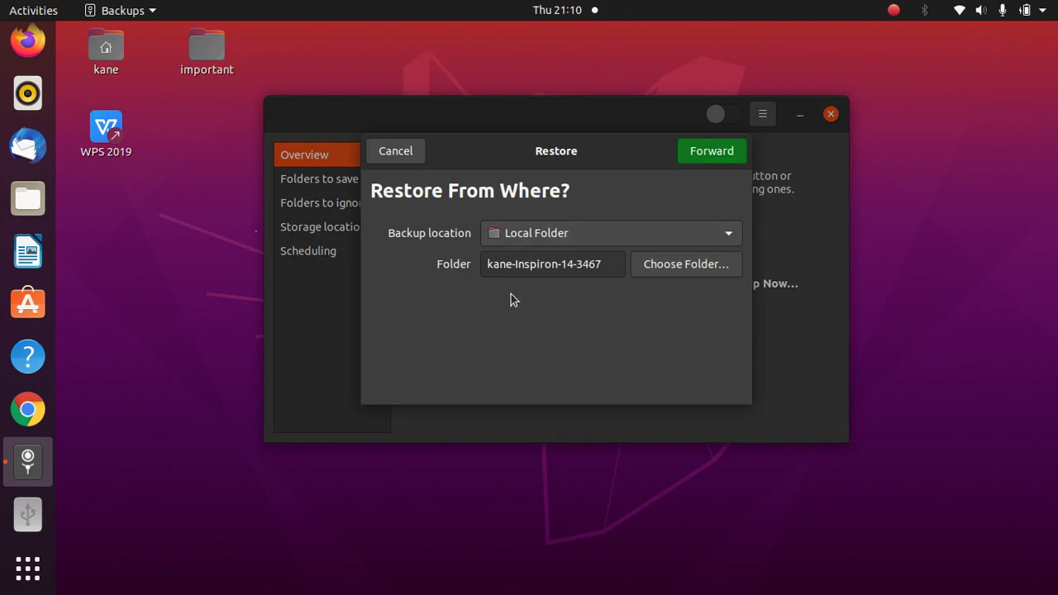
click(568, 239)
click(567, 239)
click(715, 157)
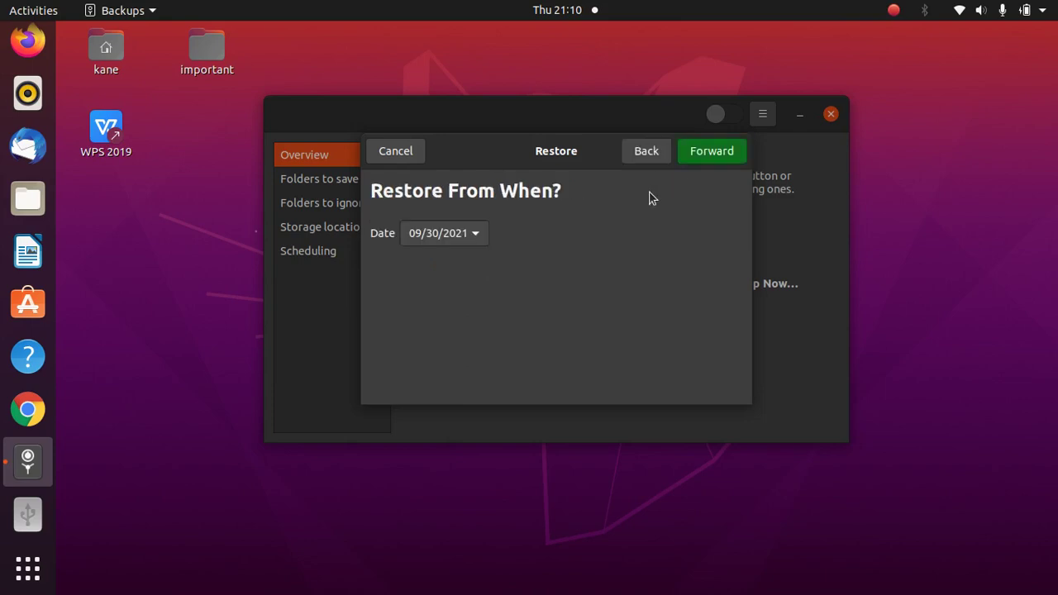
click(707, 155)
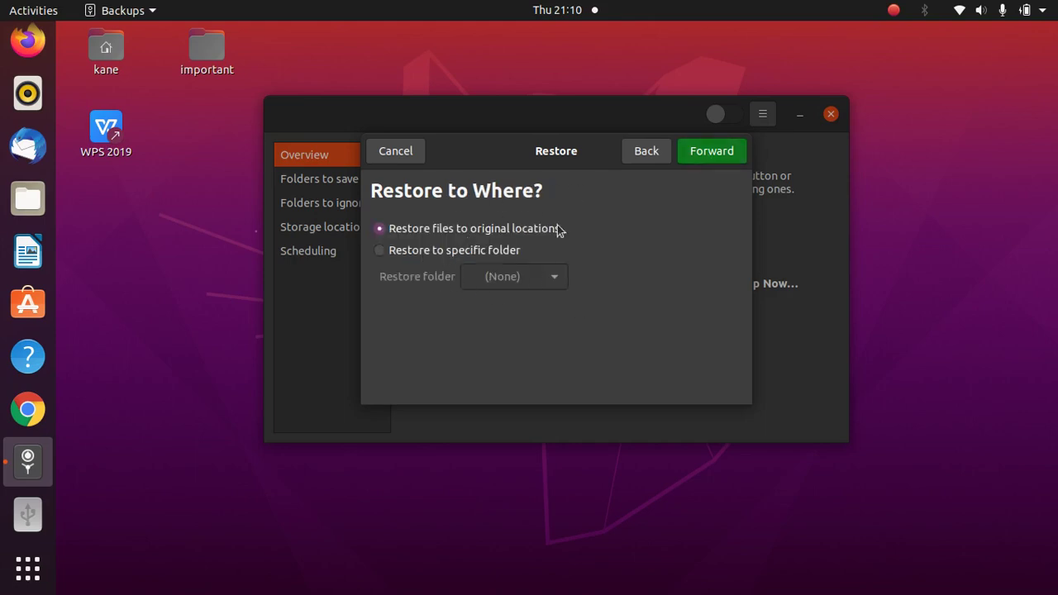
click(719, 155)
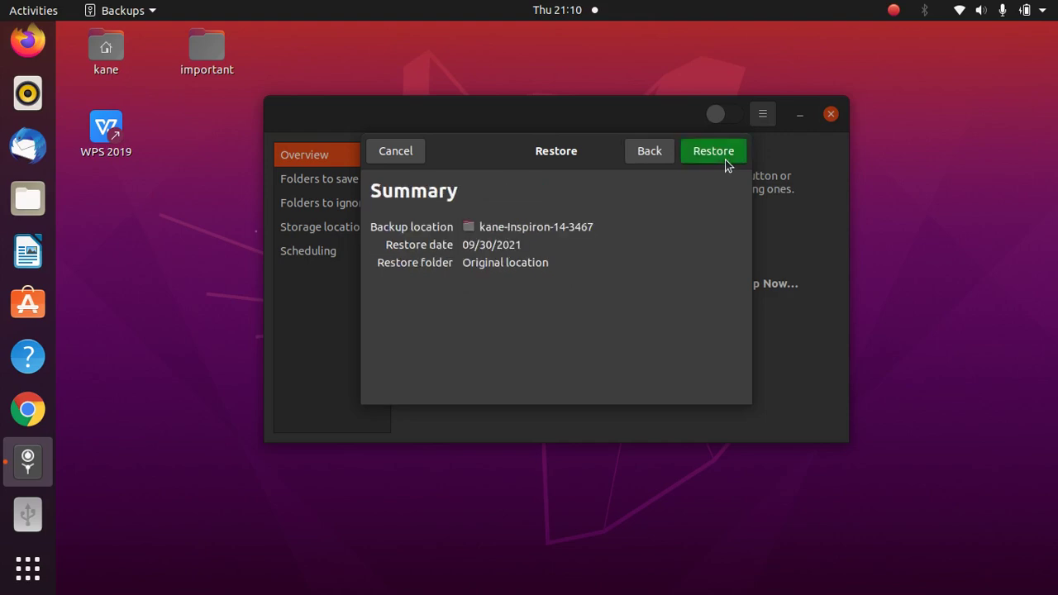
click(720, 154)
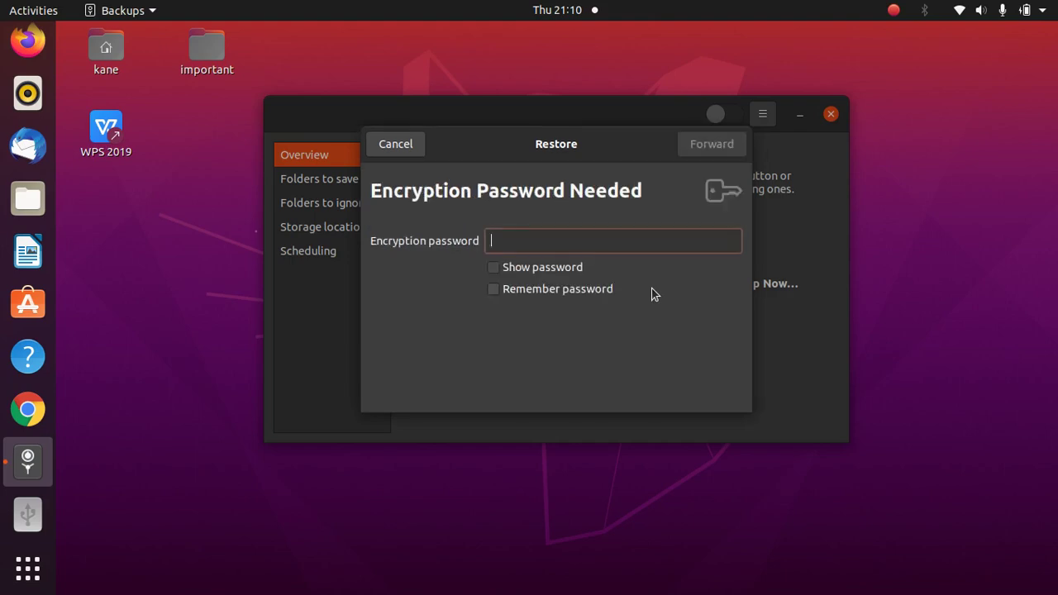
Step: Enter the encryption password to finish the restore, then dismiss the Restore Finished report
text(•••••••)
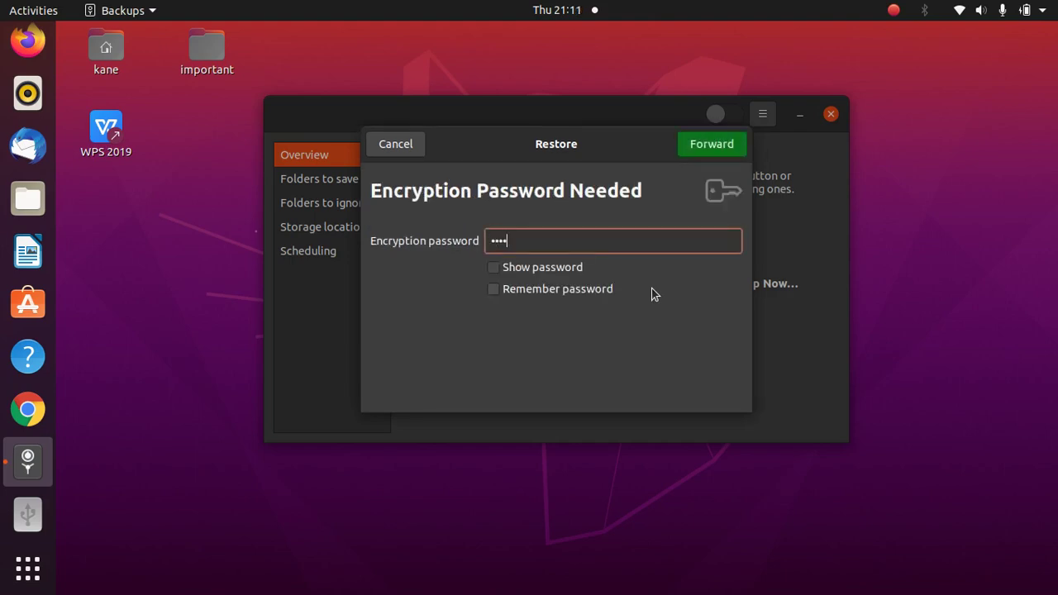
text(•••)
click(715, 145)
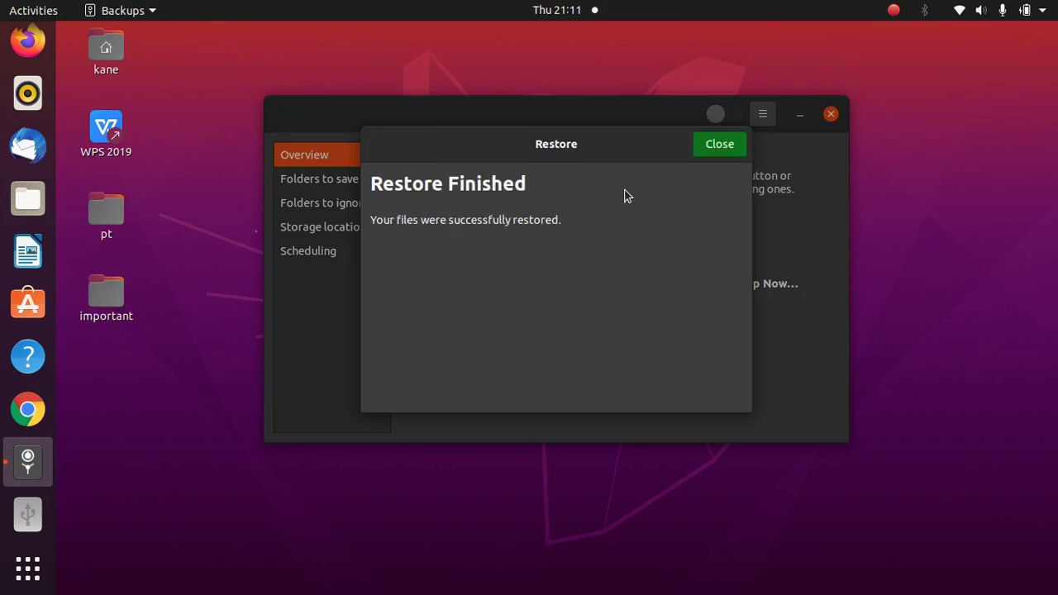
click(720, 147)
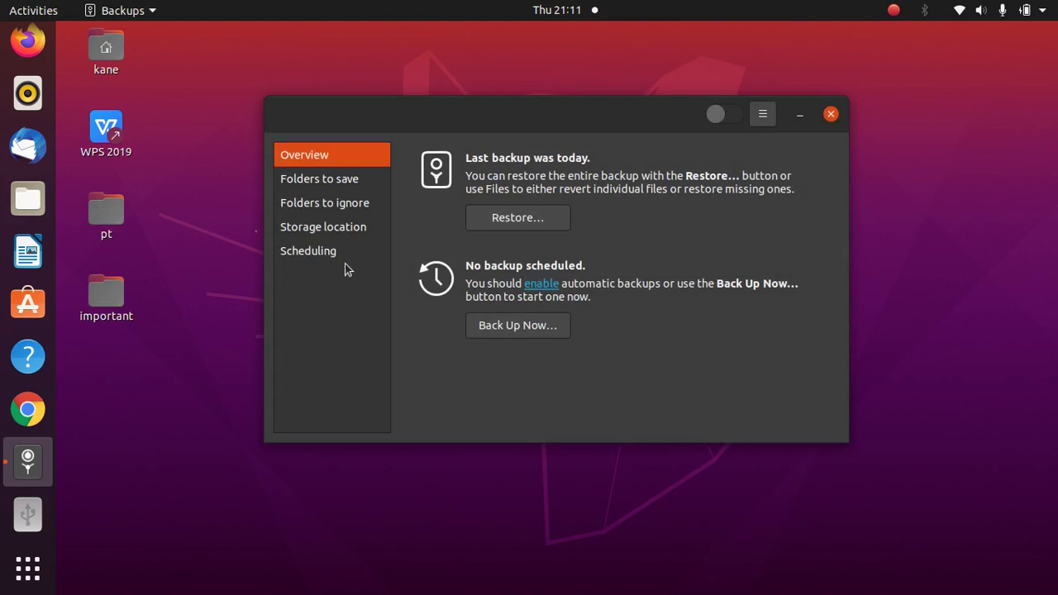
Step: Set the backup storage location to Pendrive
click(338, 226)
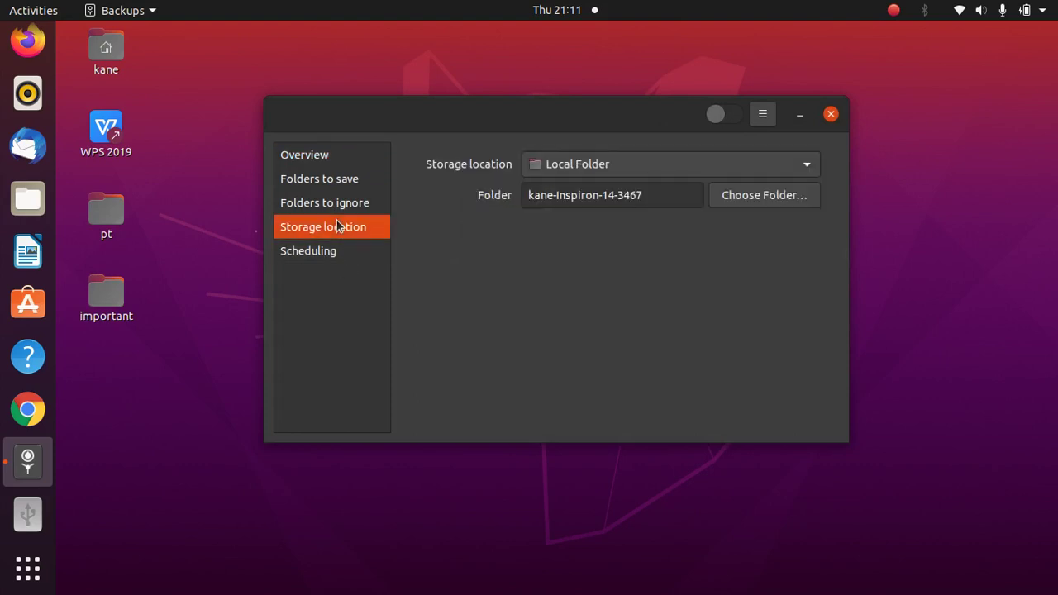
click(670, 168)
click(650, 146)
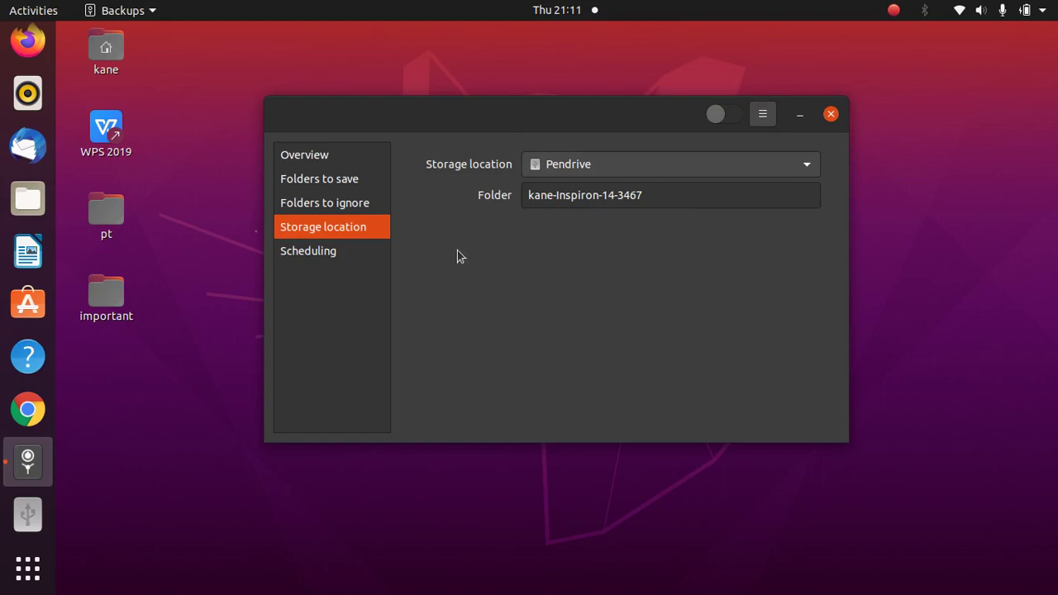
Step: Add ~/Desktop/important to the folders to save and remove ~/Desktop/pt
click(337, 179)
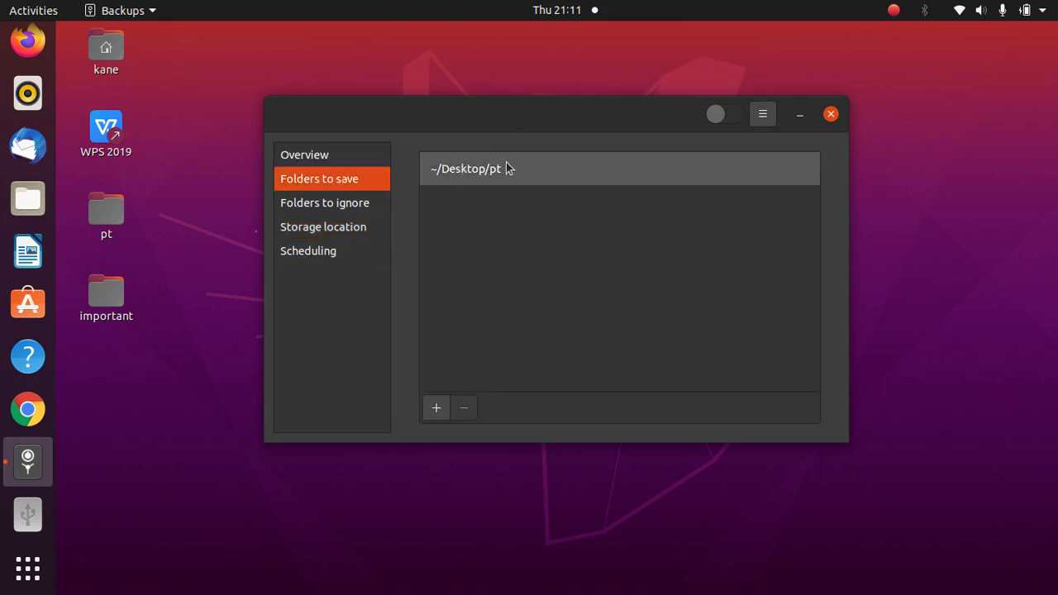
click(436, 408)
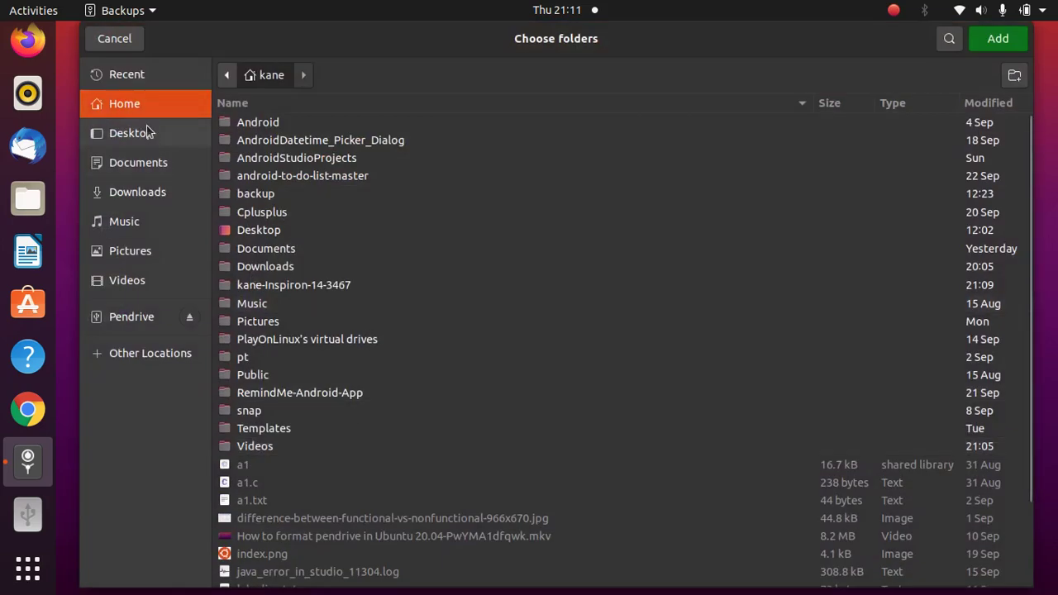
click(146, 130)
click(279, 122)
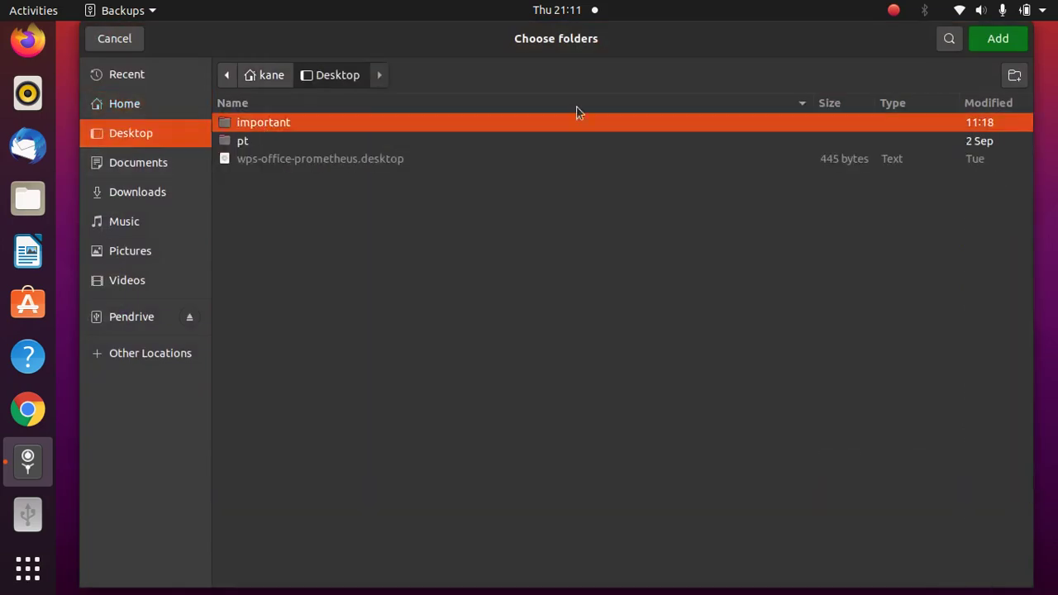
click(1017, 41)
click(522, 164)
click(463, 408)
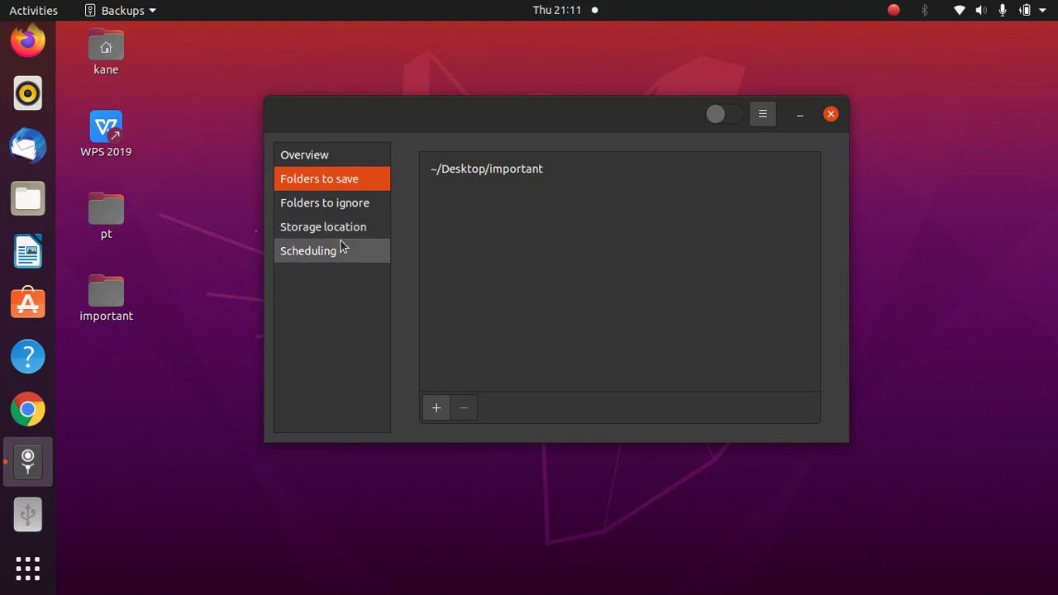
Step: Run an immediate backup to the Pendrive with restoring allowed without a password, then minimize Backups
click(337, 159)
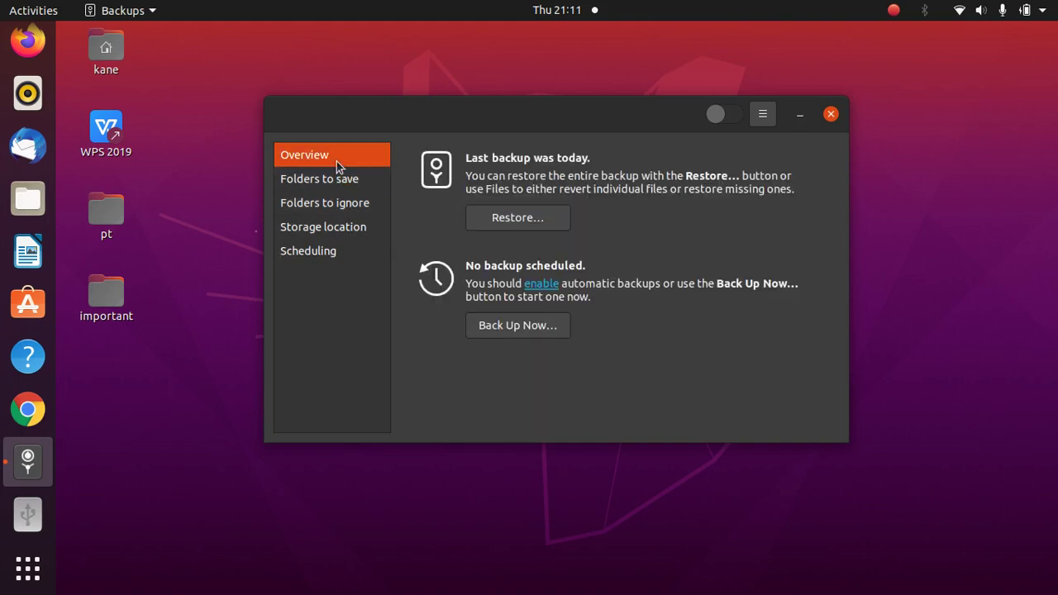
click(510, 328)
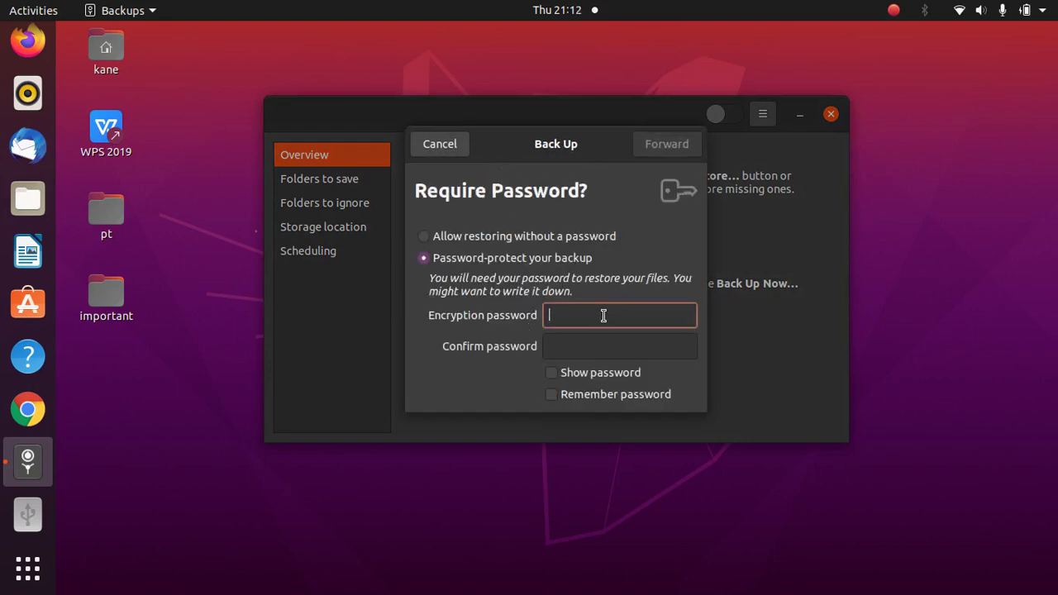
click(501, 237)
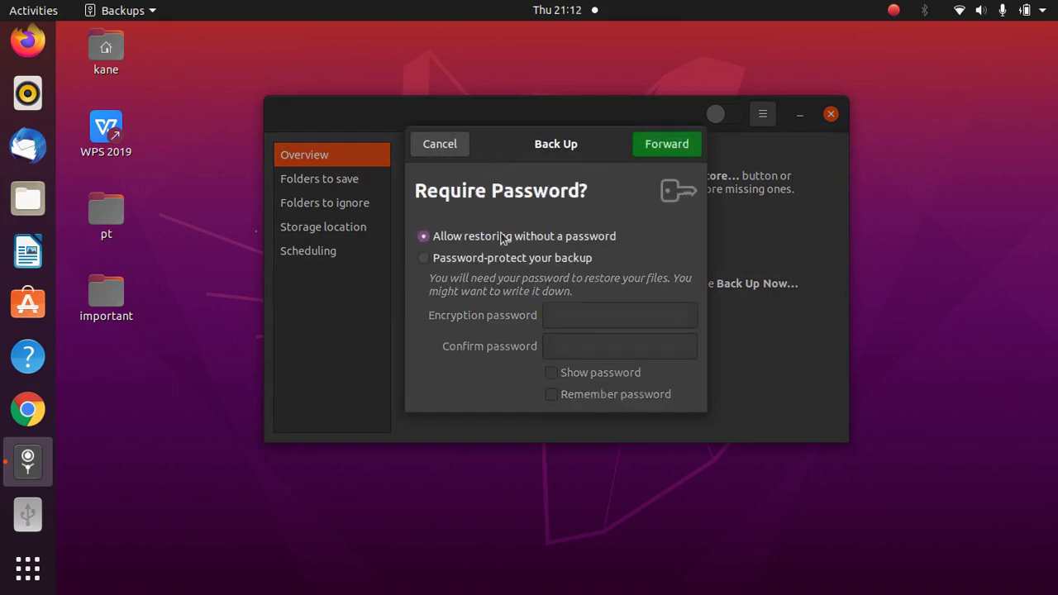
click(683, 147)
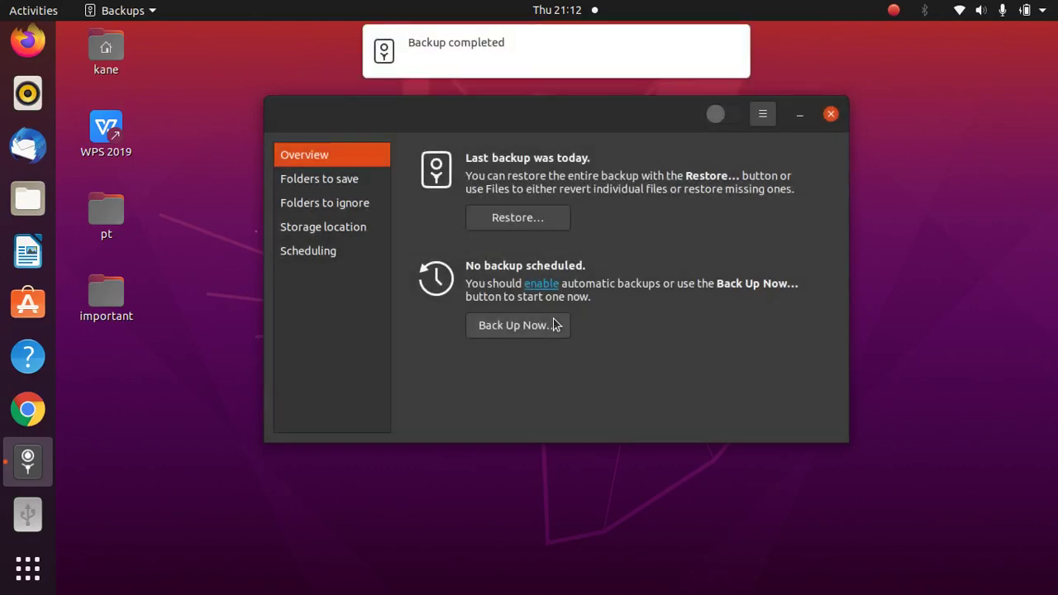
click(799, 114)
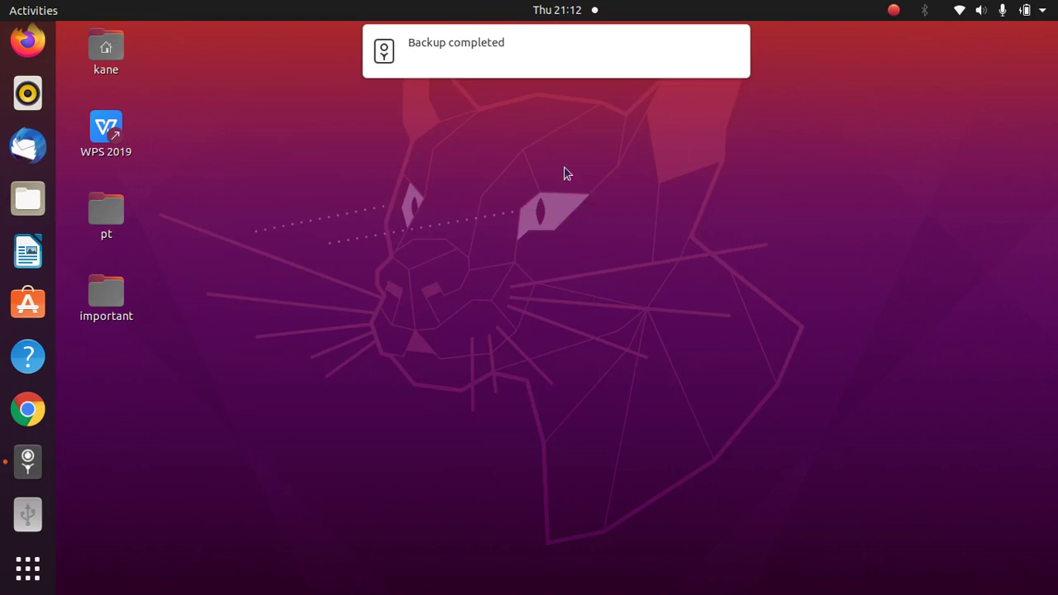
Step: Delete the important folder with 'rm -rf important' in a Terminal opened on the Desktop
right_click(350, 331)
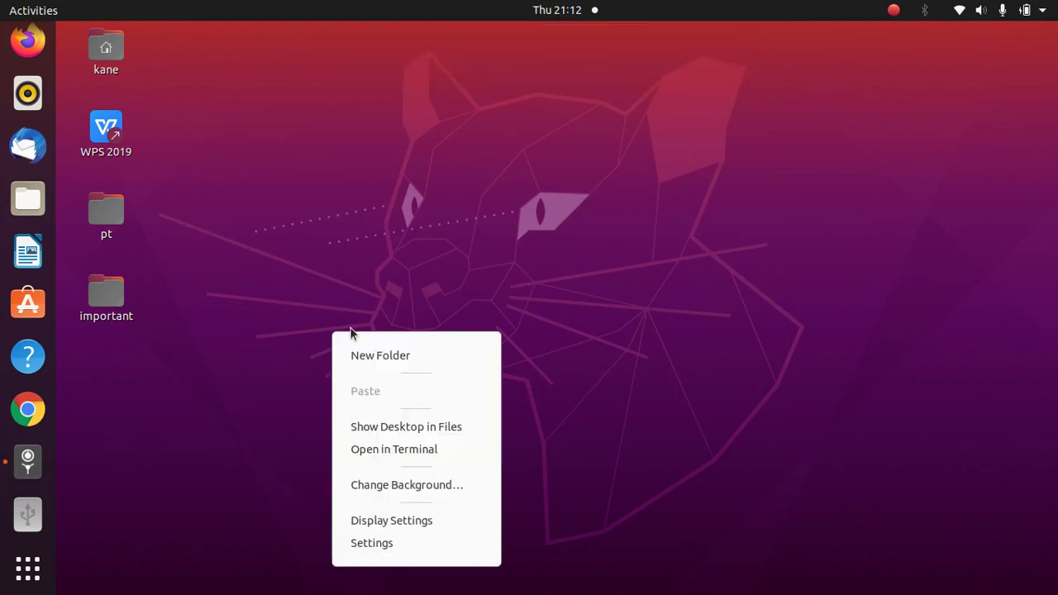
click(380, 457)
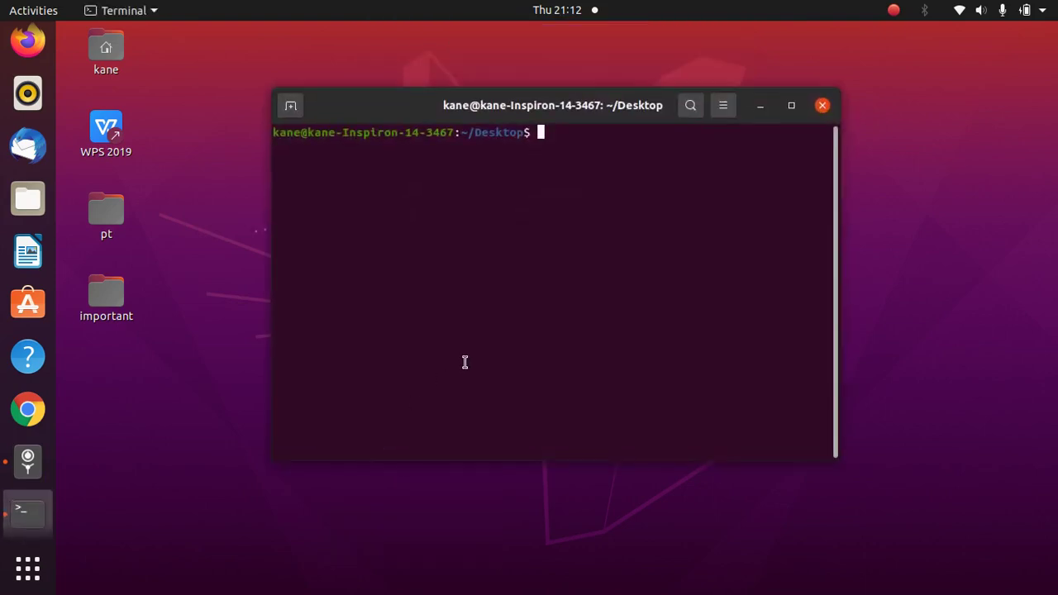
text(rm -rf important)
key(Return)
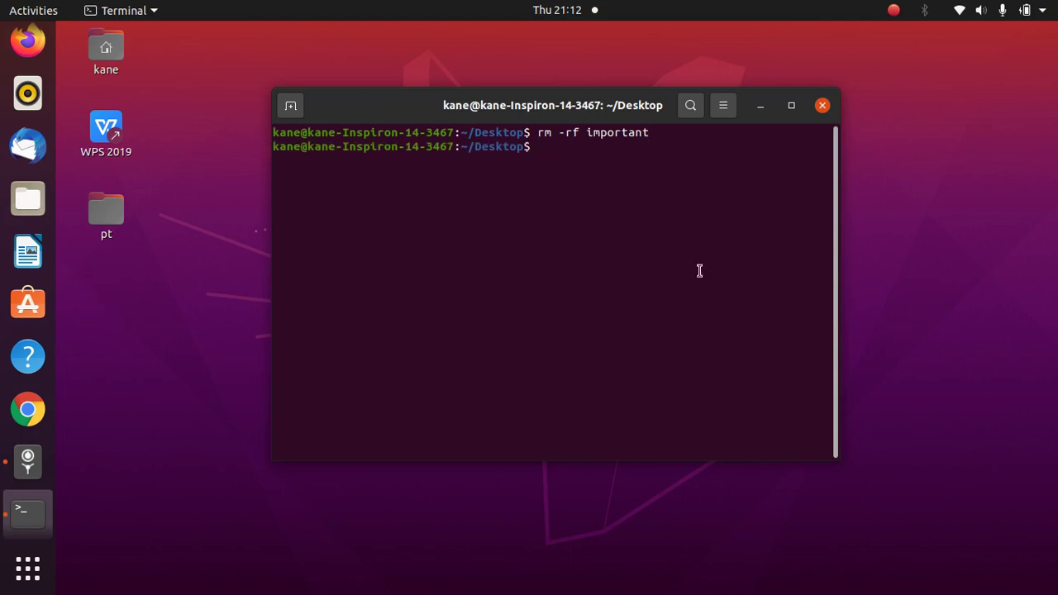
click(760, 106)
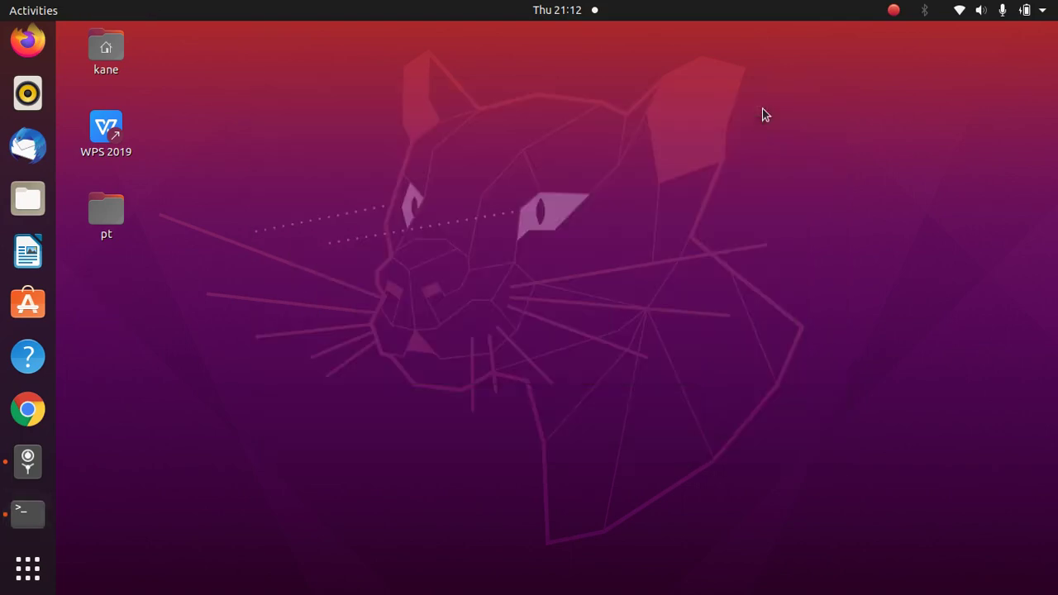
Step: Launch Backups, restore the 09/30/2021 Pendrive backup to its original location, then close the window
click(44, 460)
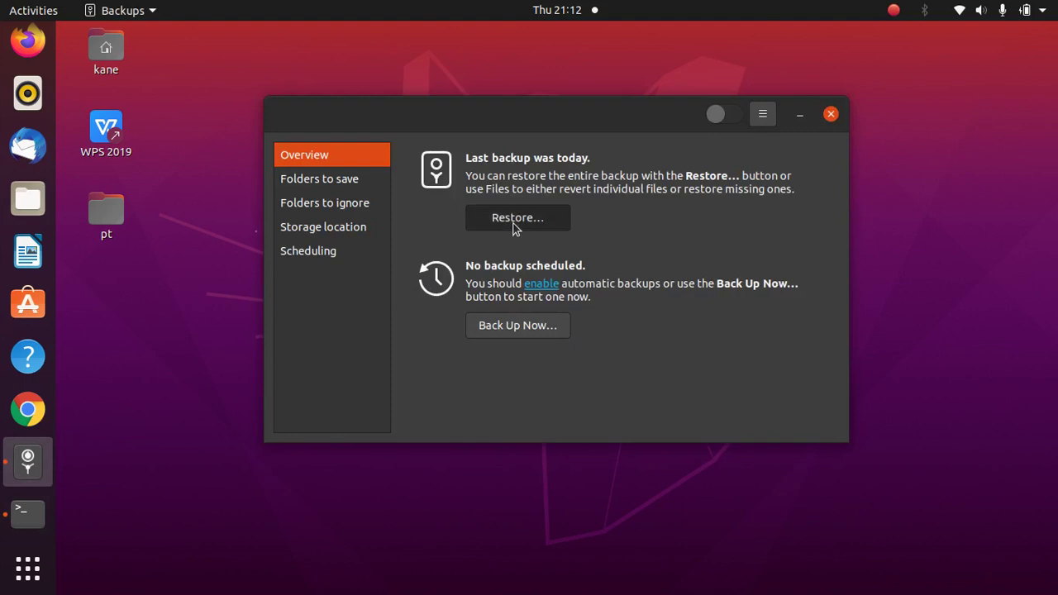
click(512, 221)
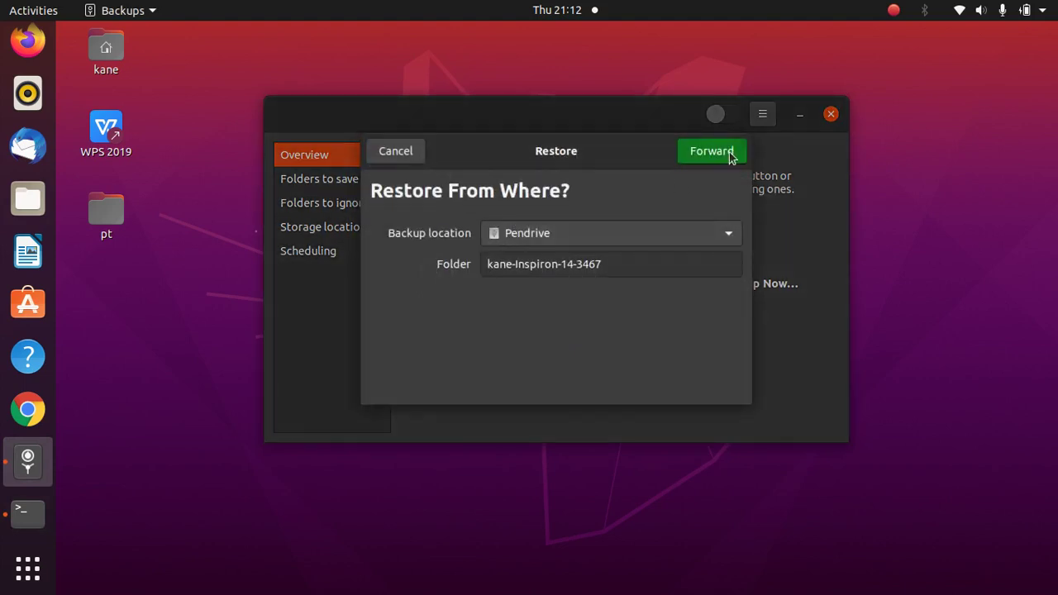
click(726, 157)
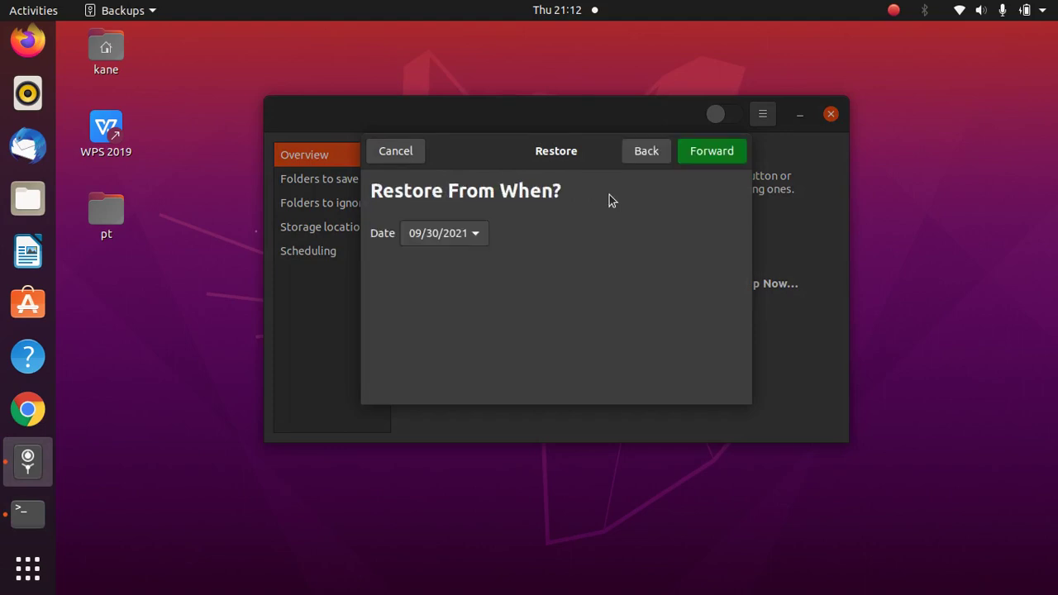
click(727, 152)
click(726, 152)
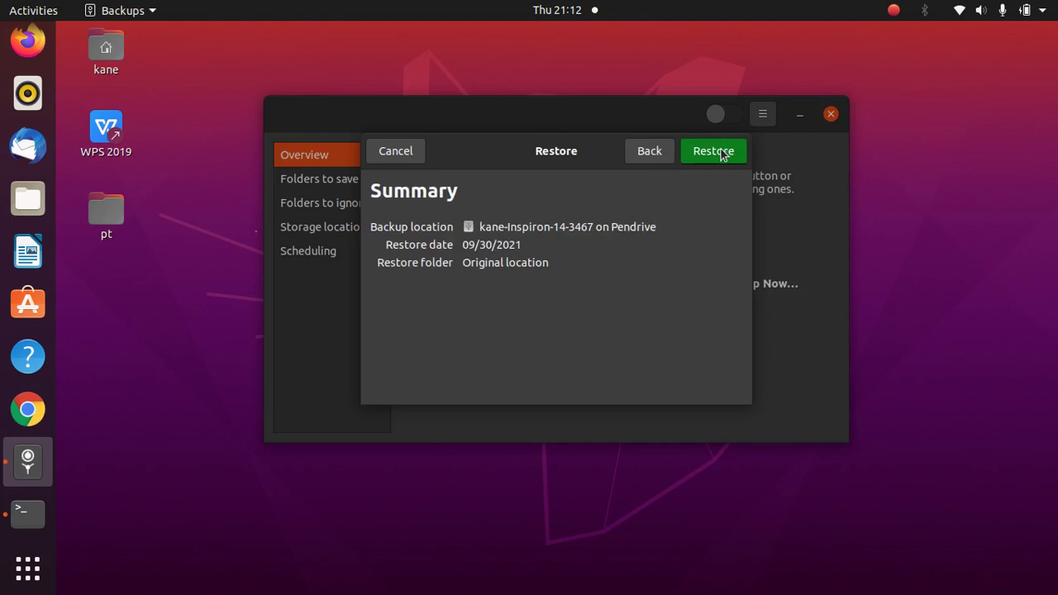
click(721, 153)
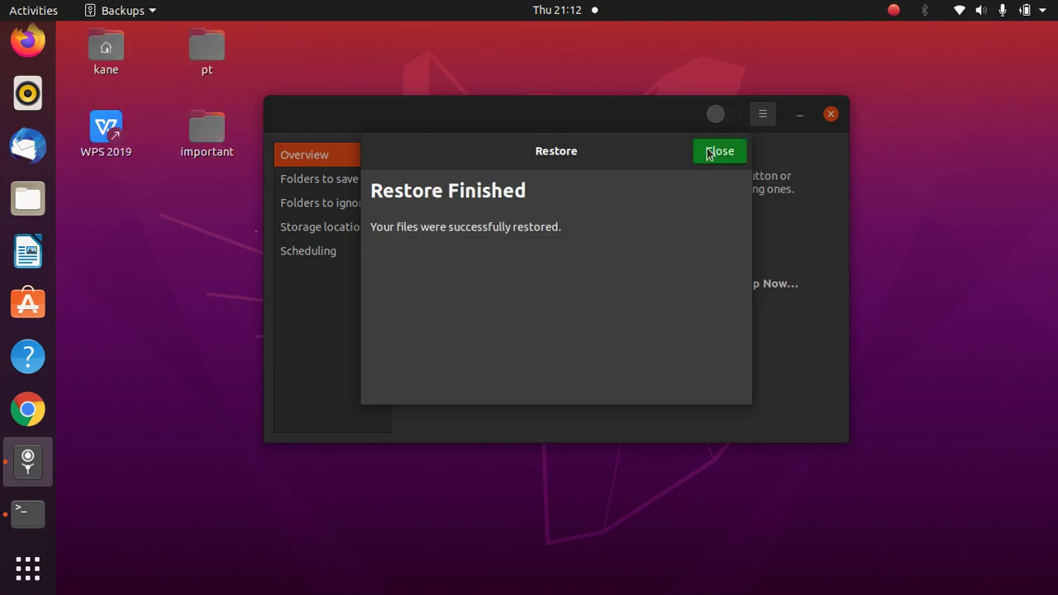
click(709, 154)
click(830, 113)
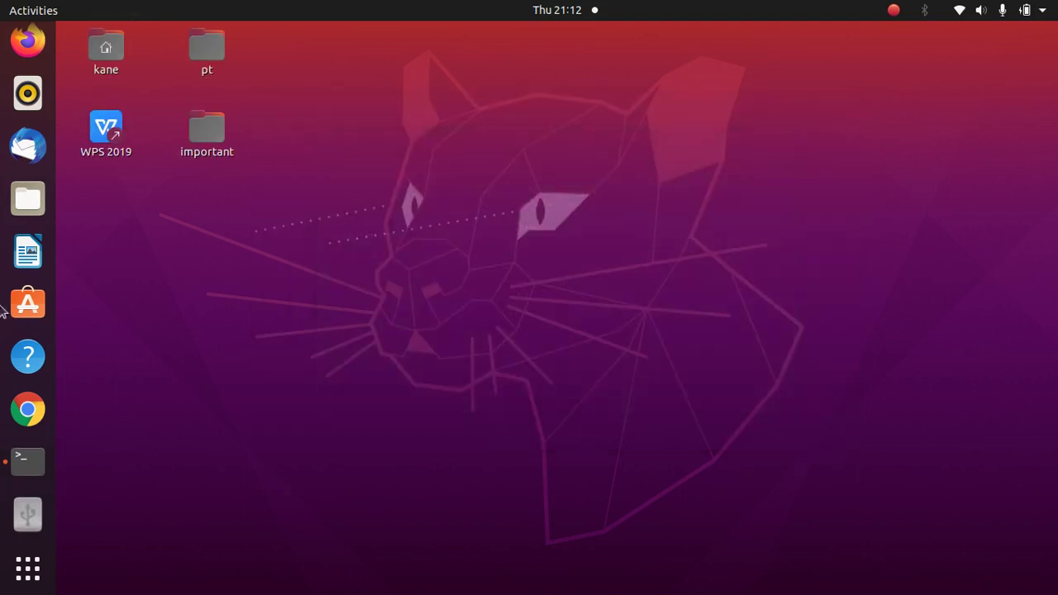
Step: Check the restored important folder, then relaunch Backups by searching 'backu' in Show Applications
double_click(204, 142)
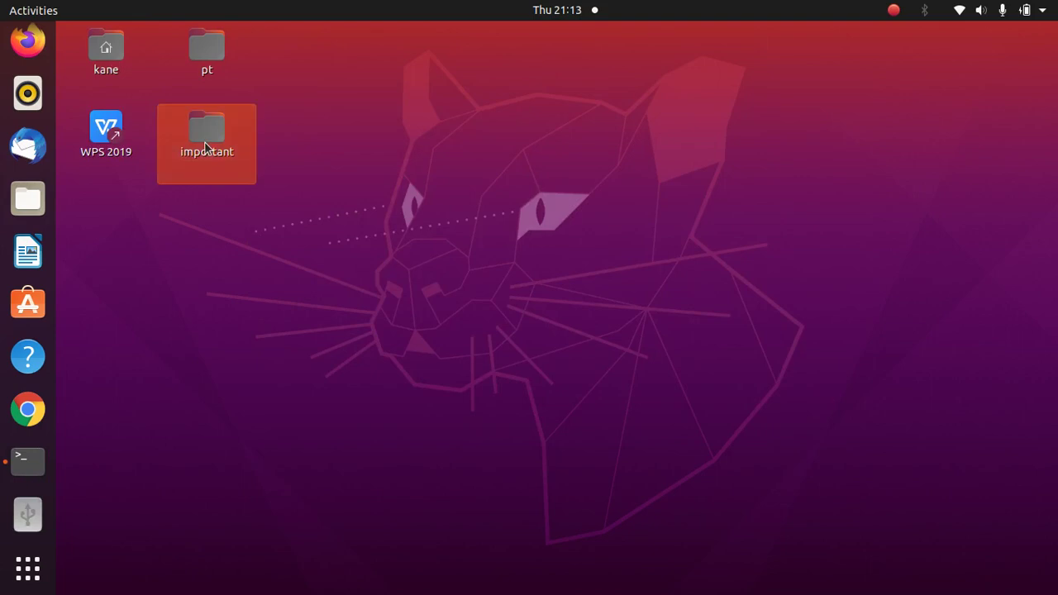
click(1040, 40)
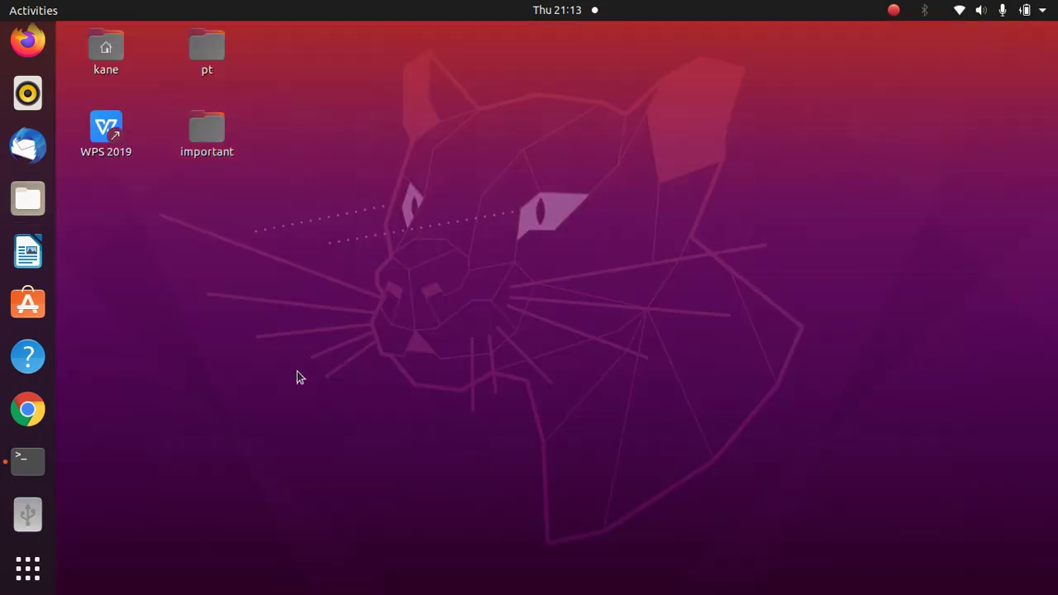
click(23, 581)
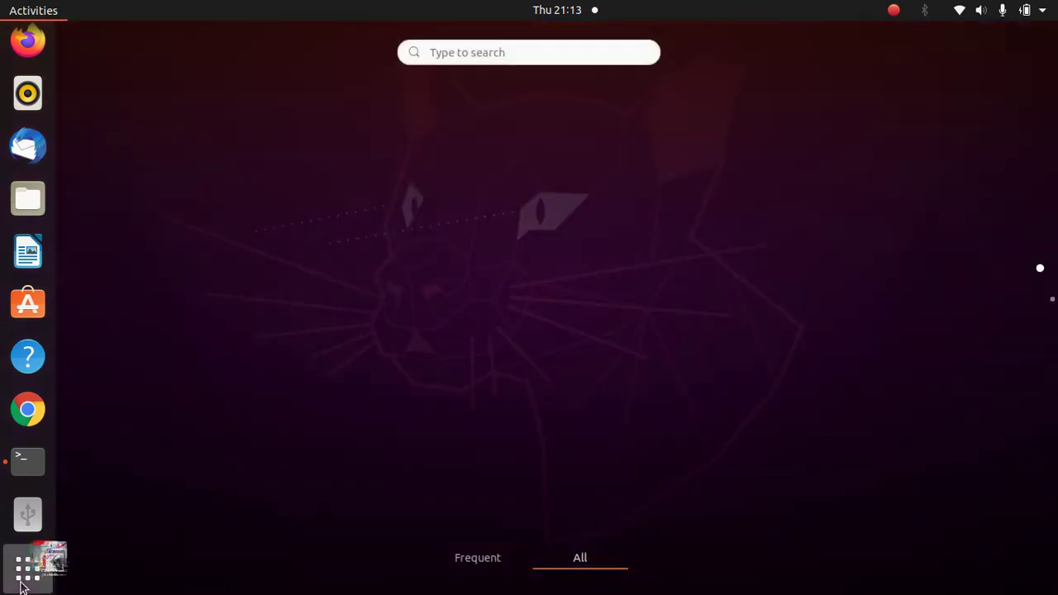
text(backu)
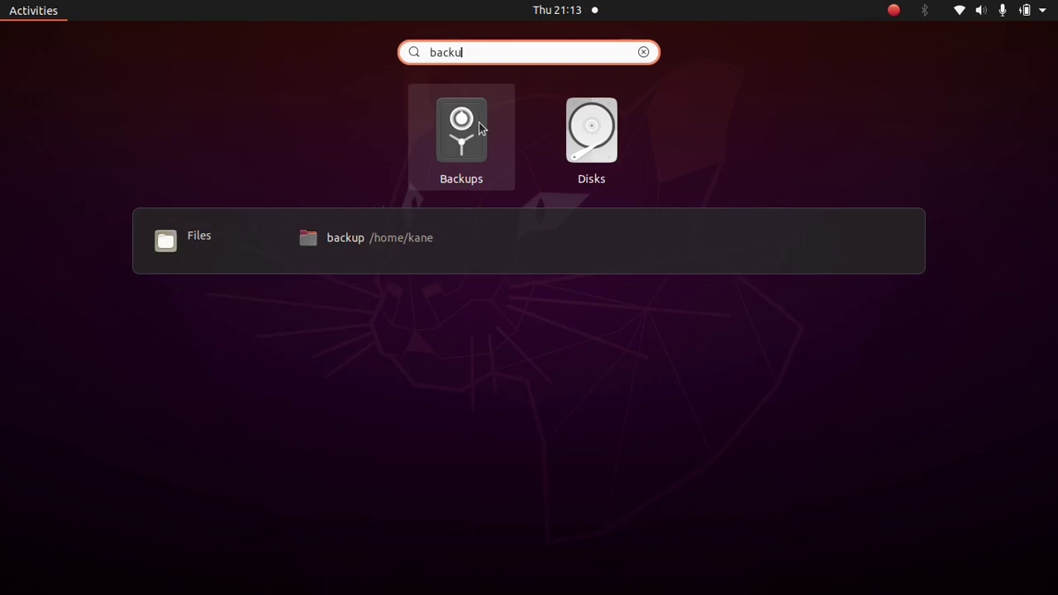
click(479, 128)
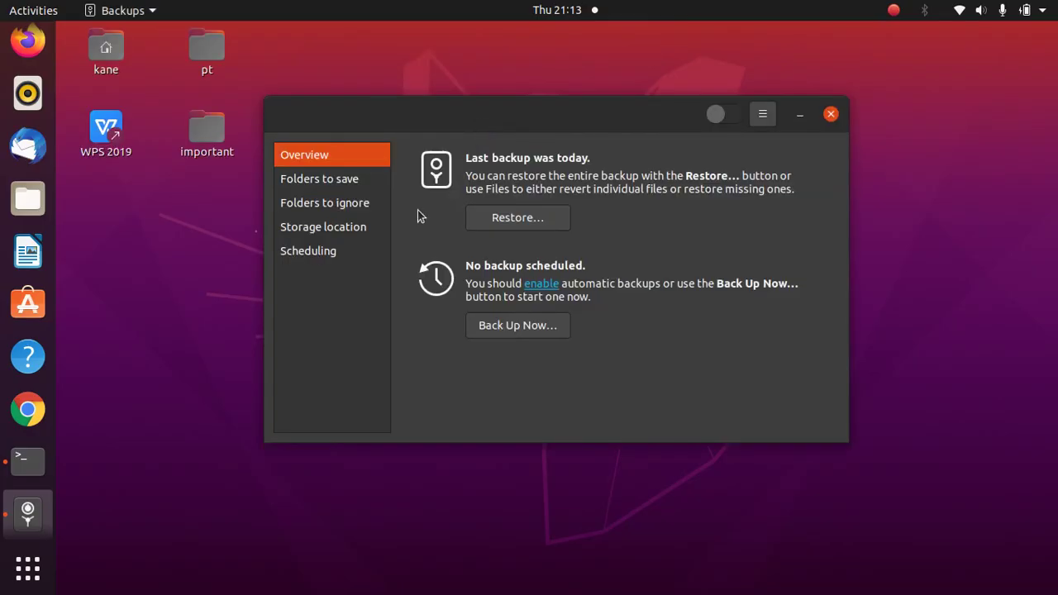
Step: Show the Storage location destinations: Google Drive, Network Server, Pendrive and Local Folder
click(352, 233)
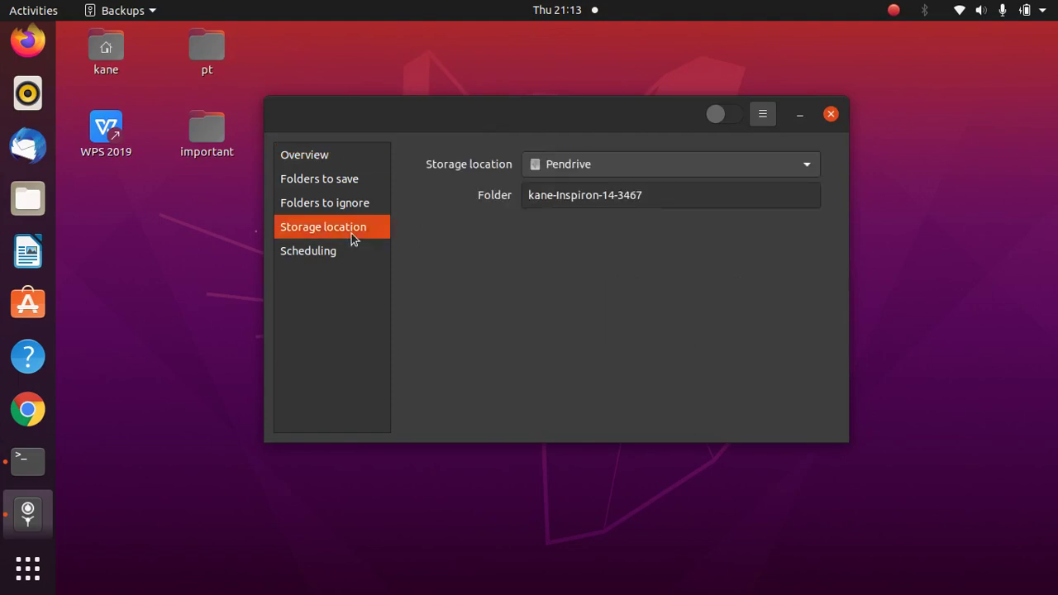
click(541, 175)
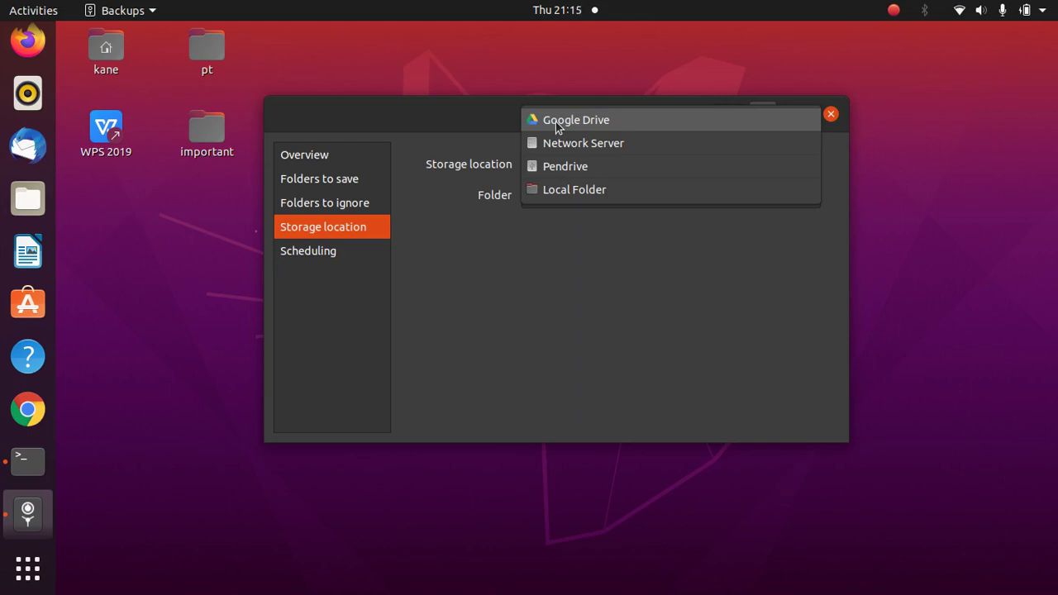
Step: Keep Pendrive as the storage location and close the Backups window
click(542, 253)
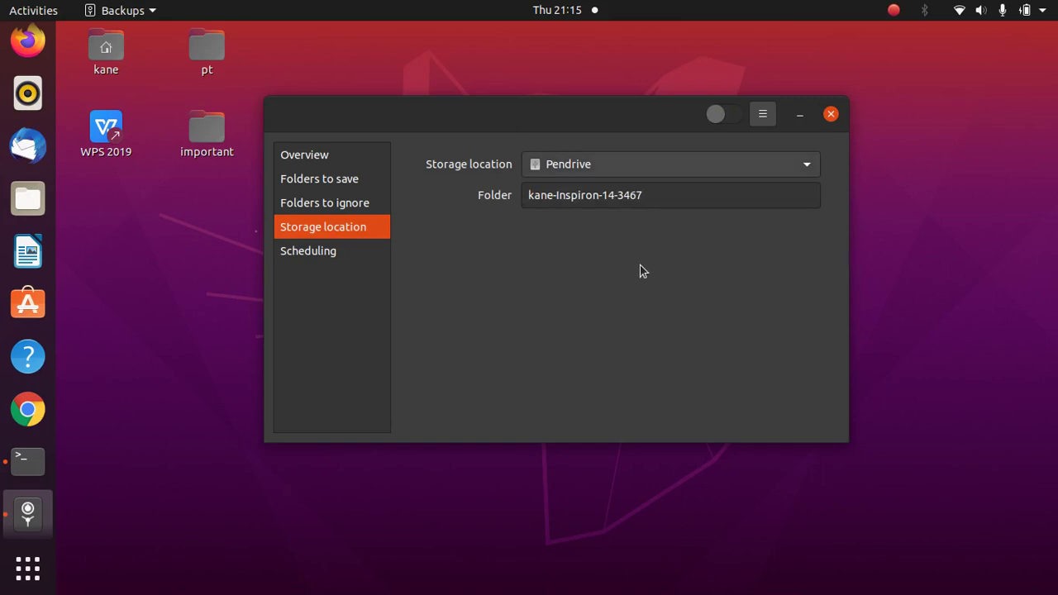
click(830, 115)
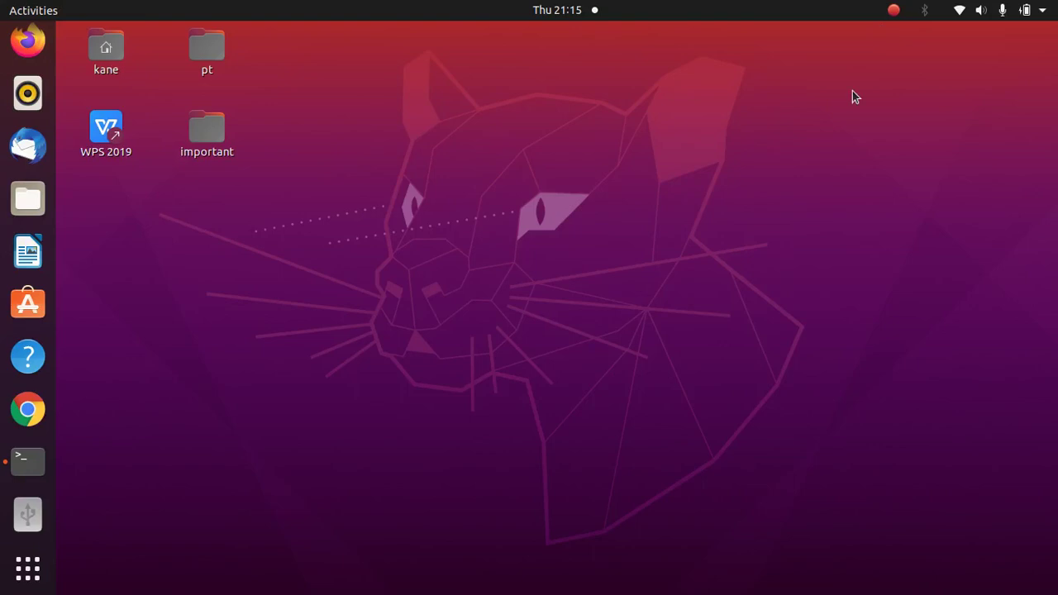
click(896, 15)
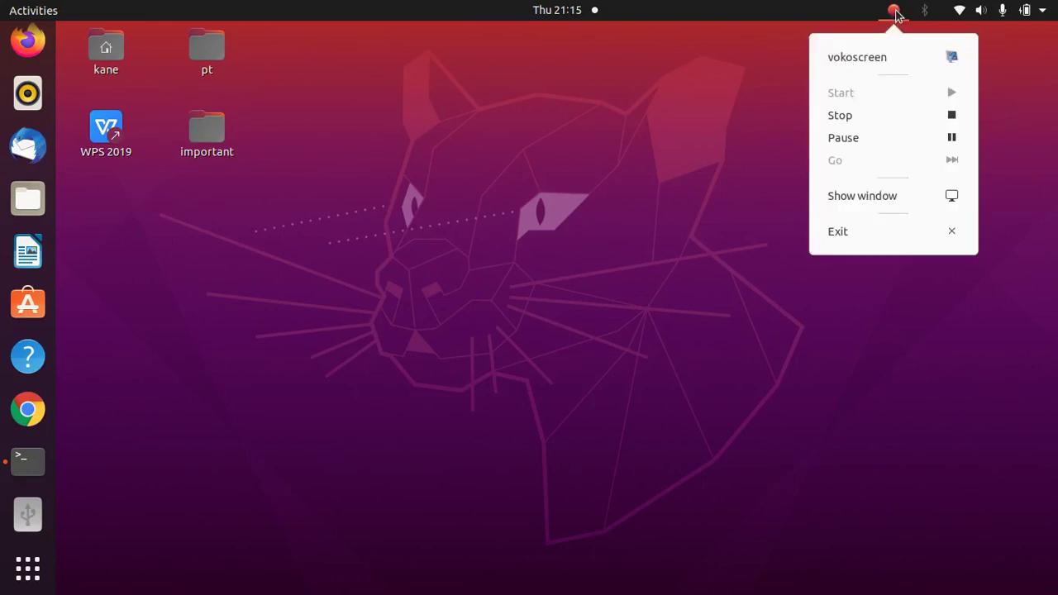